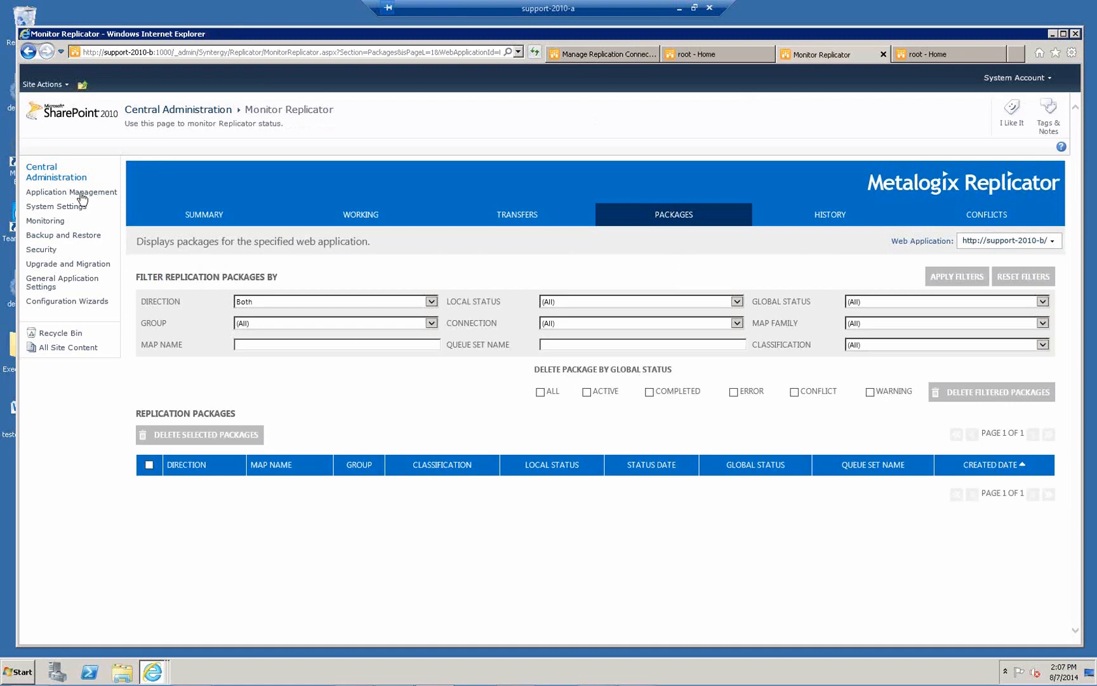
Open the Metalogix Replicator web application configuration in Central Administration on support-2010-a.
click(593, 54)
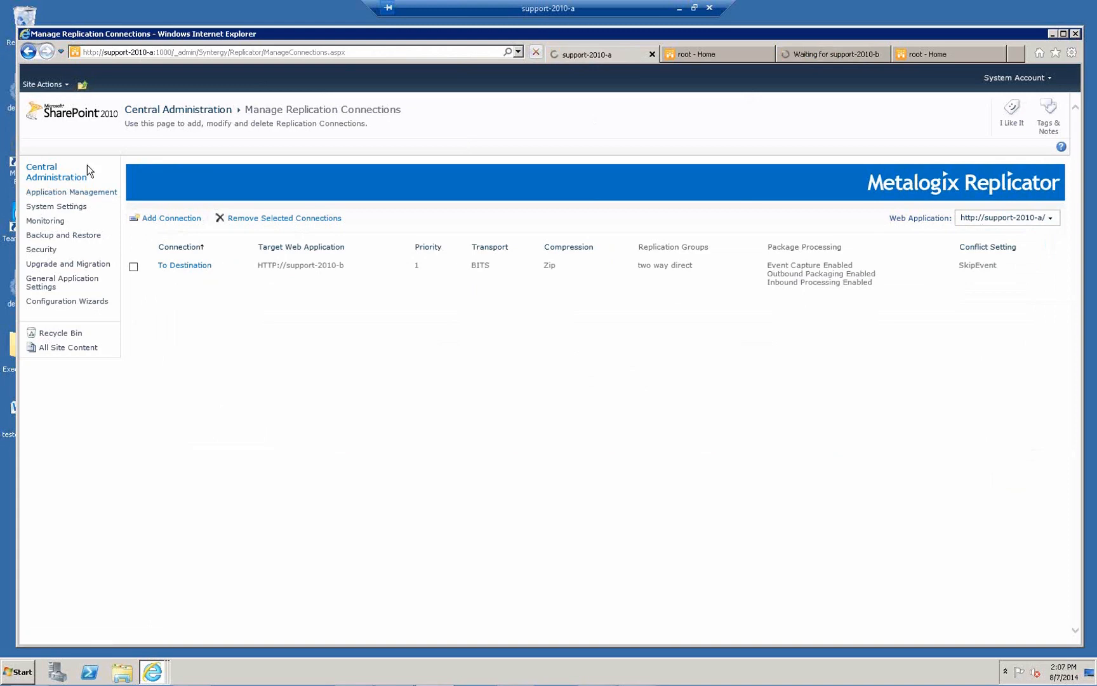
click(86, 170)
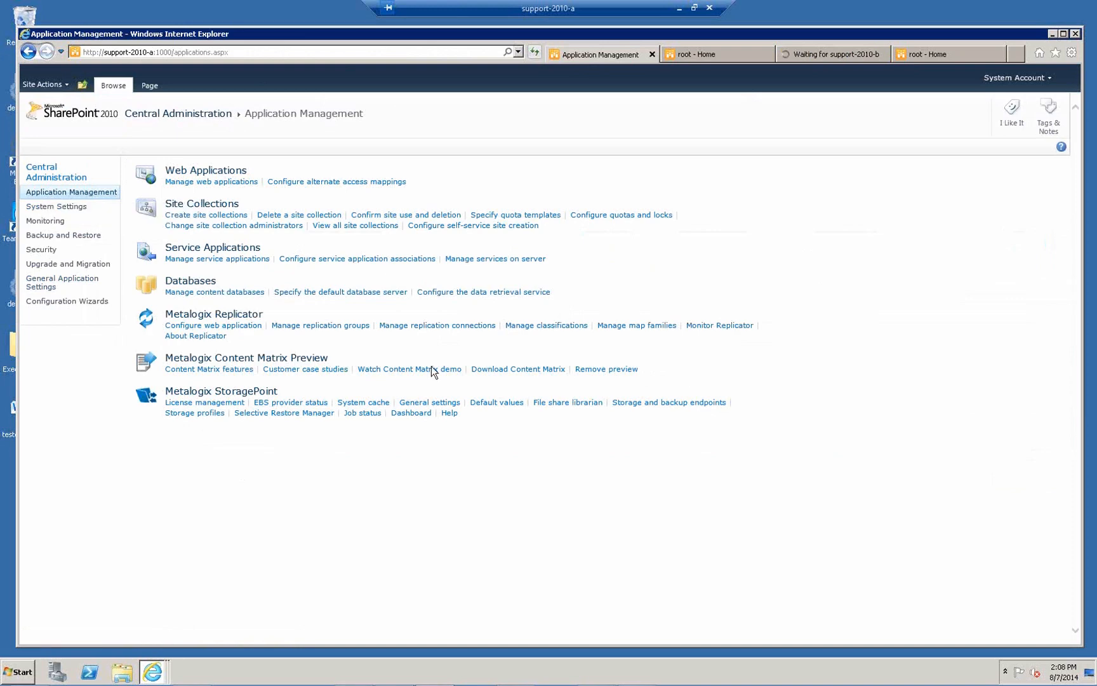
click(248, 326)
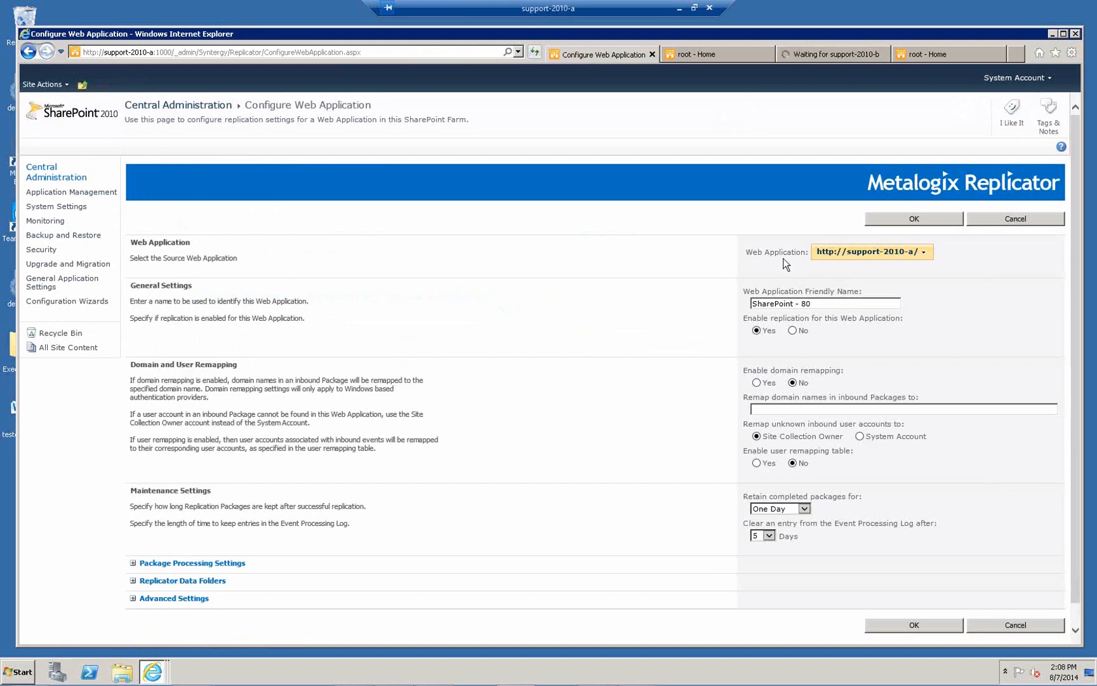
View the web applications available for replication and dismiss the list without changing the selection.
click(922, 254)
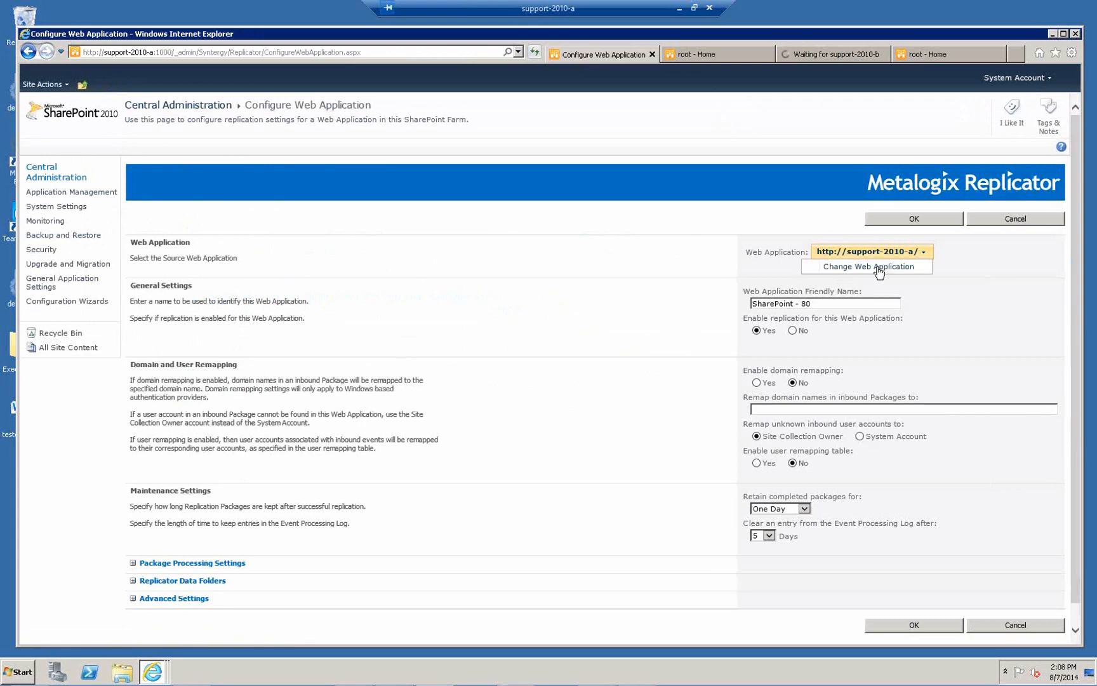
click(879, 270)
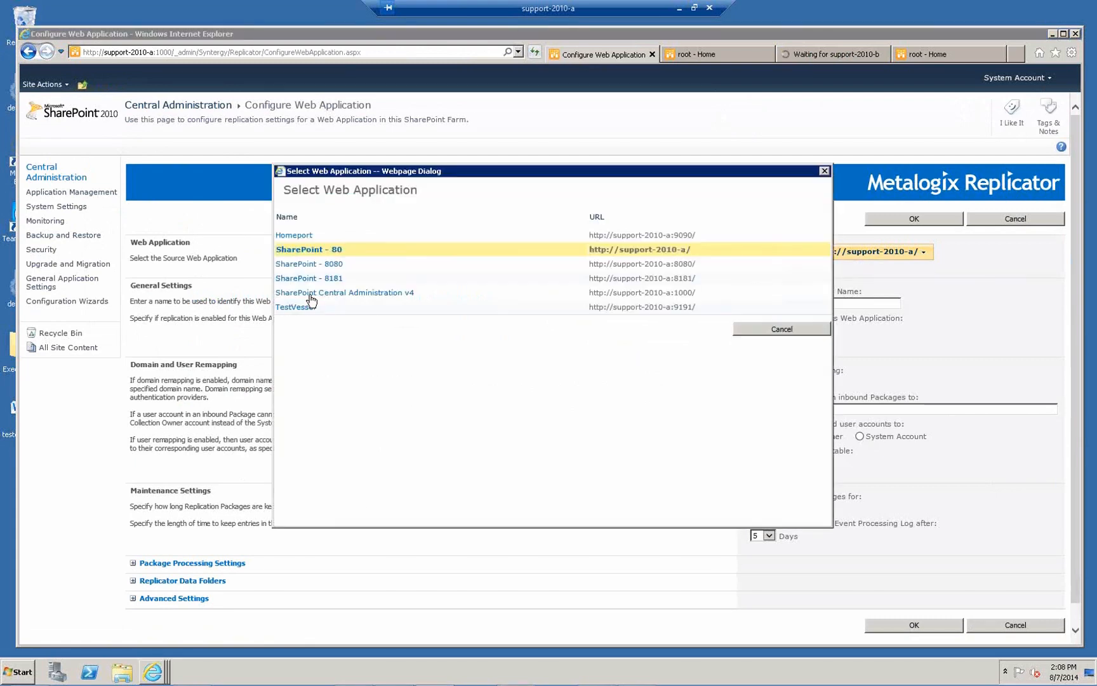
click(783, 329)
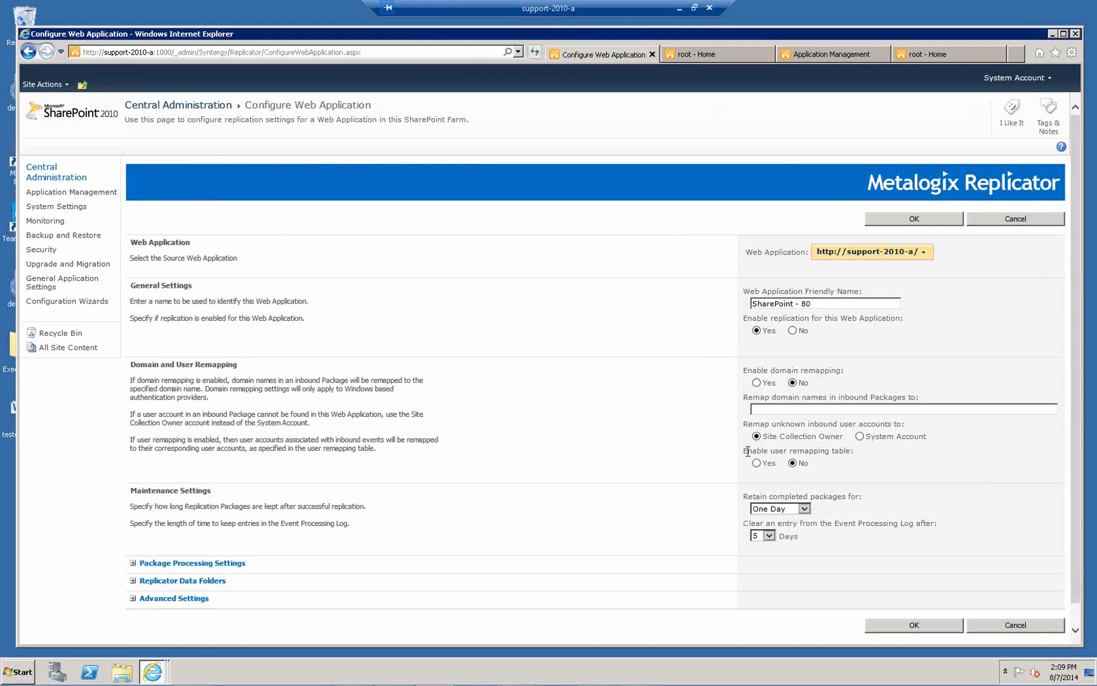
Review the user remapping option and the maintenance choices for package retention and Event Processing Log clearing.
drag(747, 452, 849, 450)
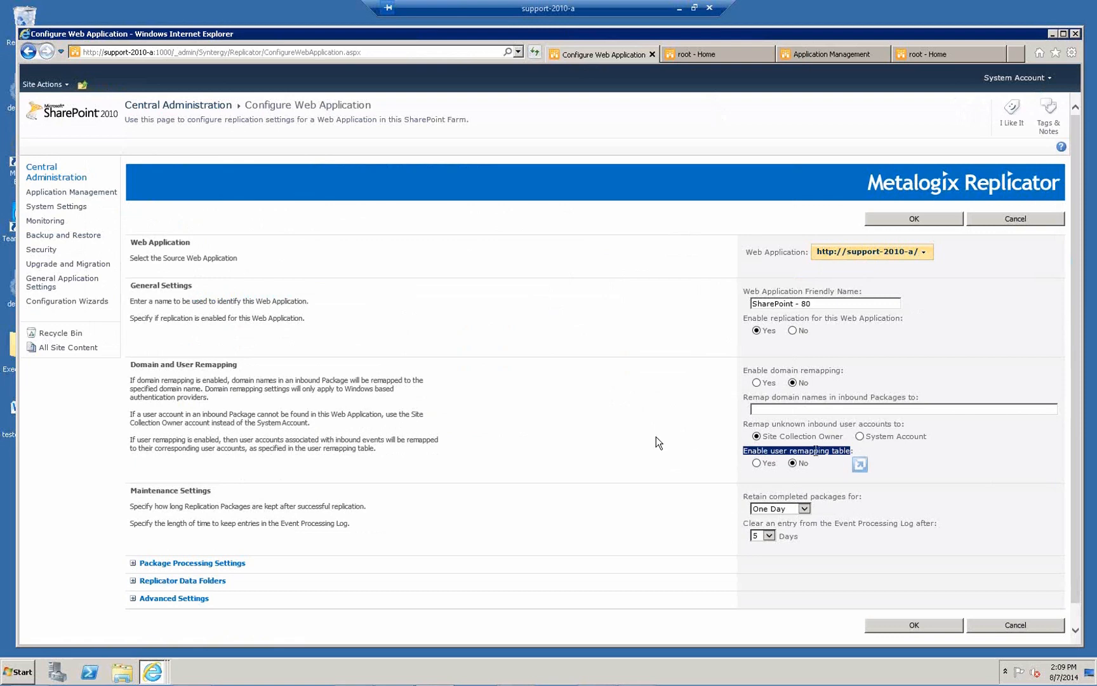
click(844, 451)
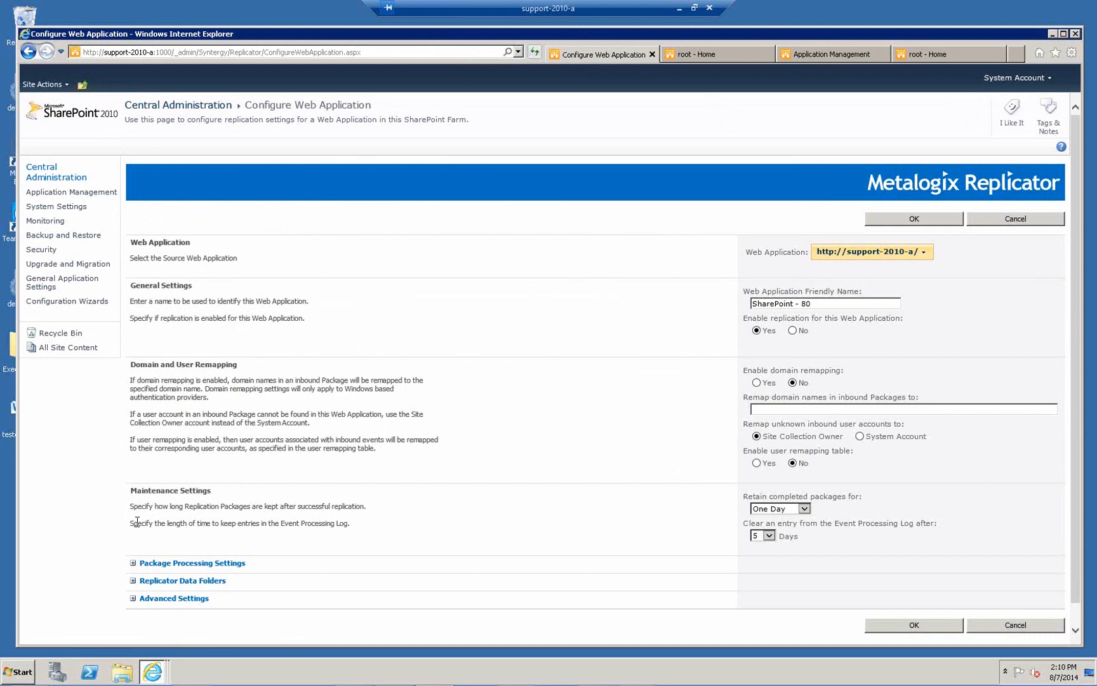
triple_click(192, 489)
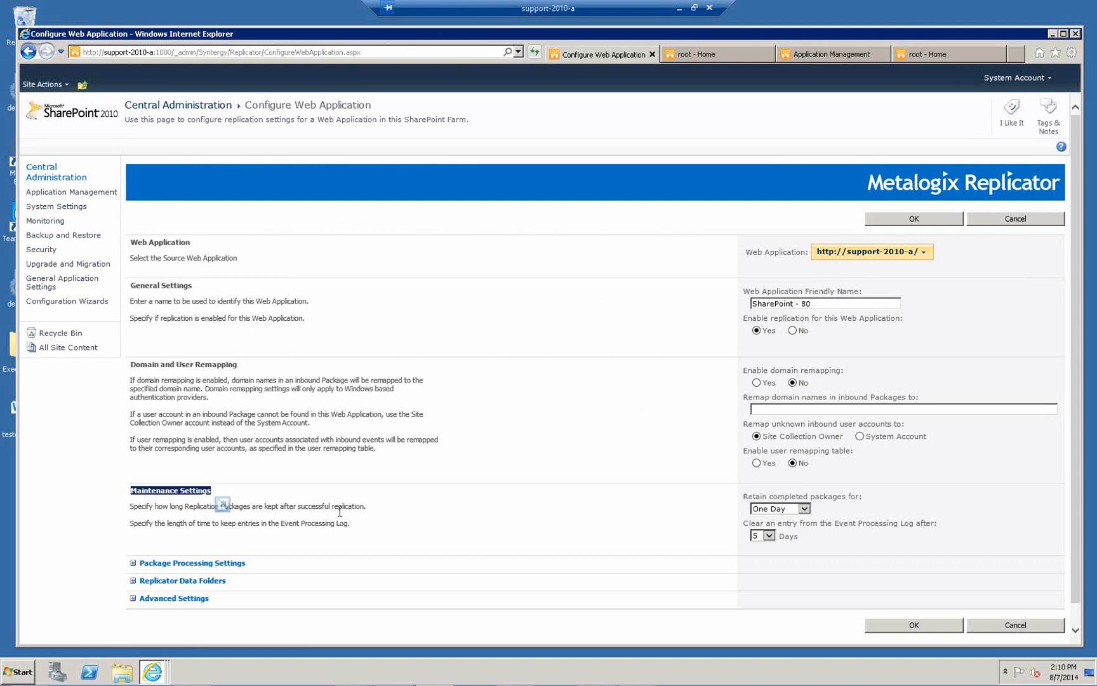
drag(366, 507, 280, 506)
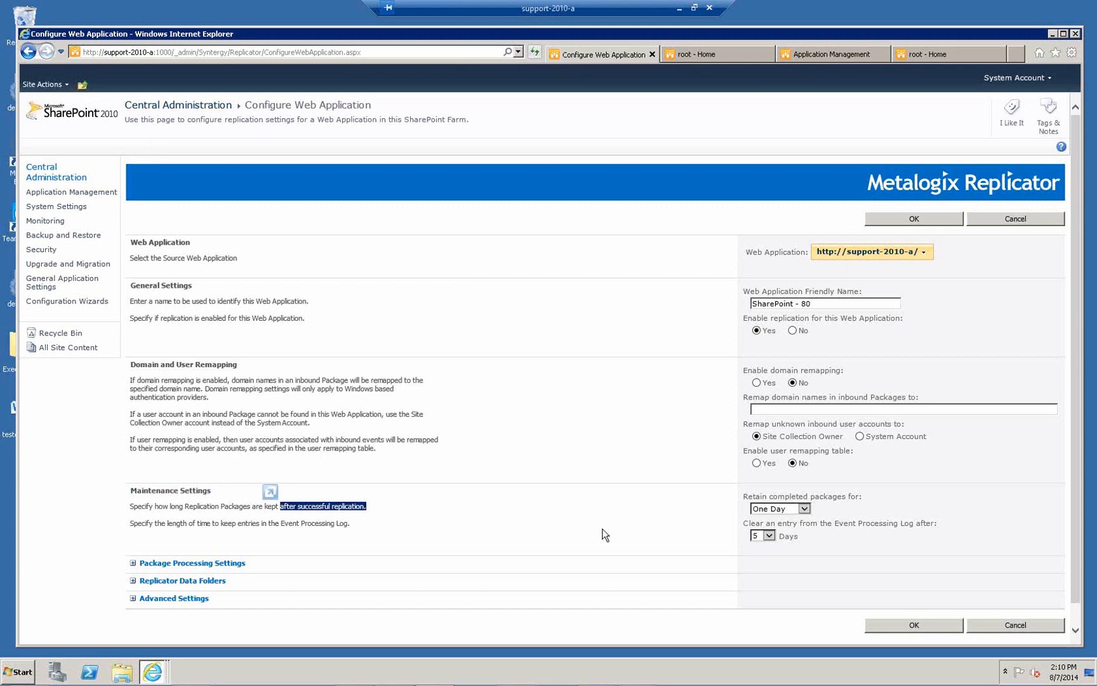
click(804, 509)
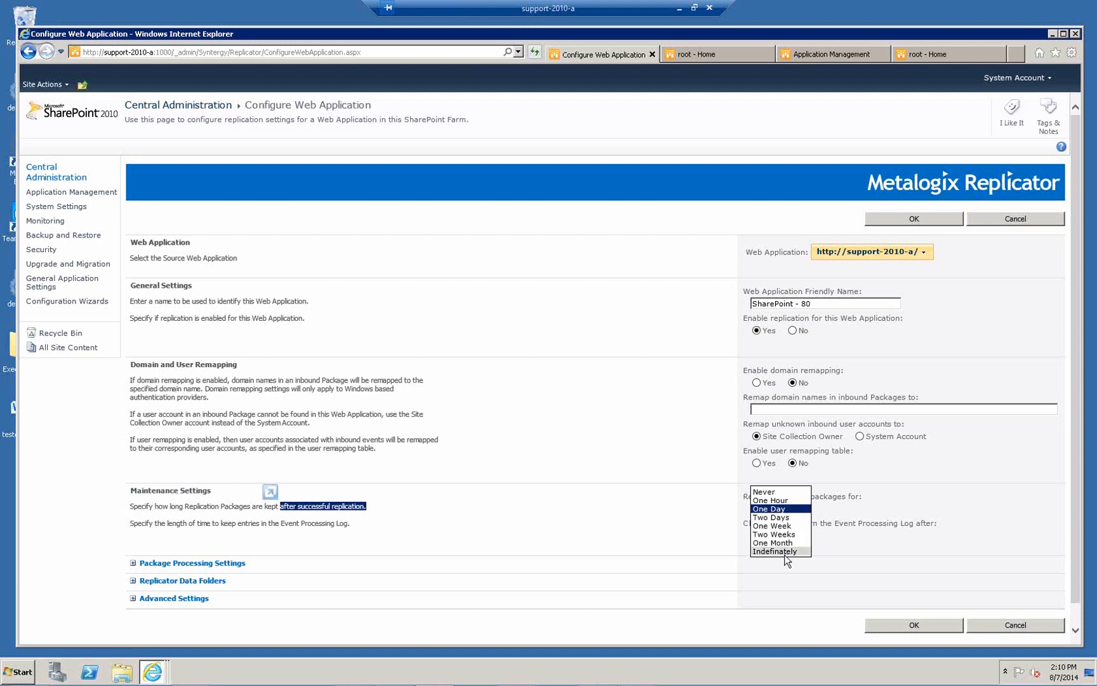
click(647, 512)
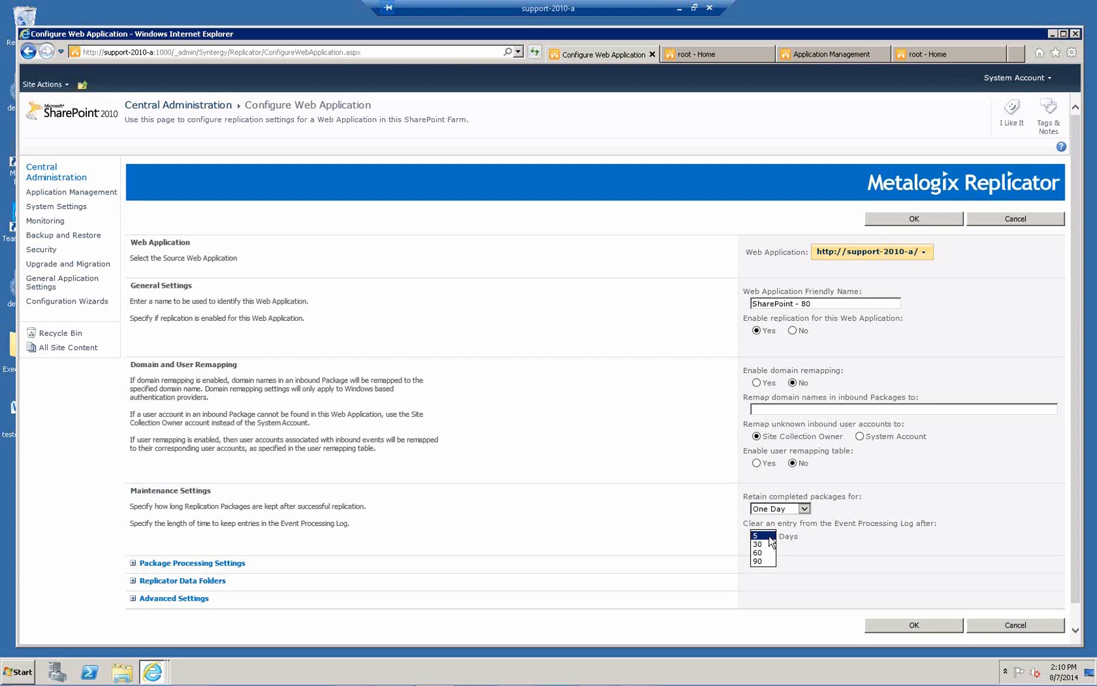
click(681, 531)
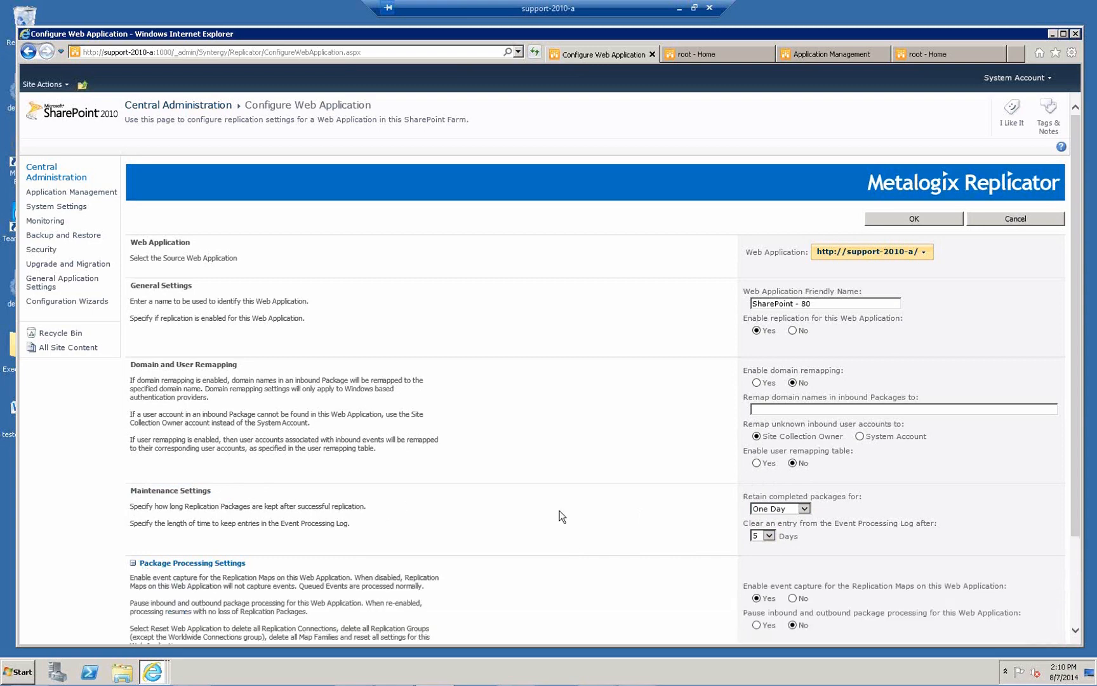
Expand the Replicator Data Folders settings and examine the package data path and DC cache path.
scroll(617, 520, down, 3)
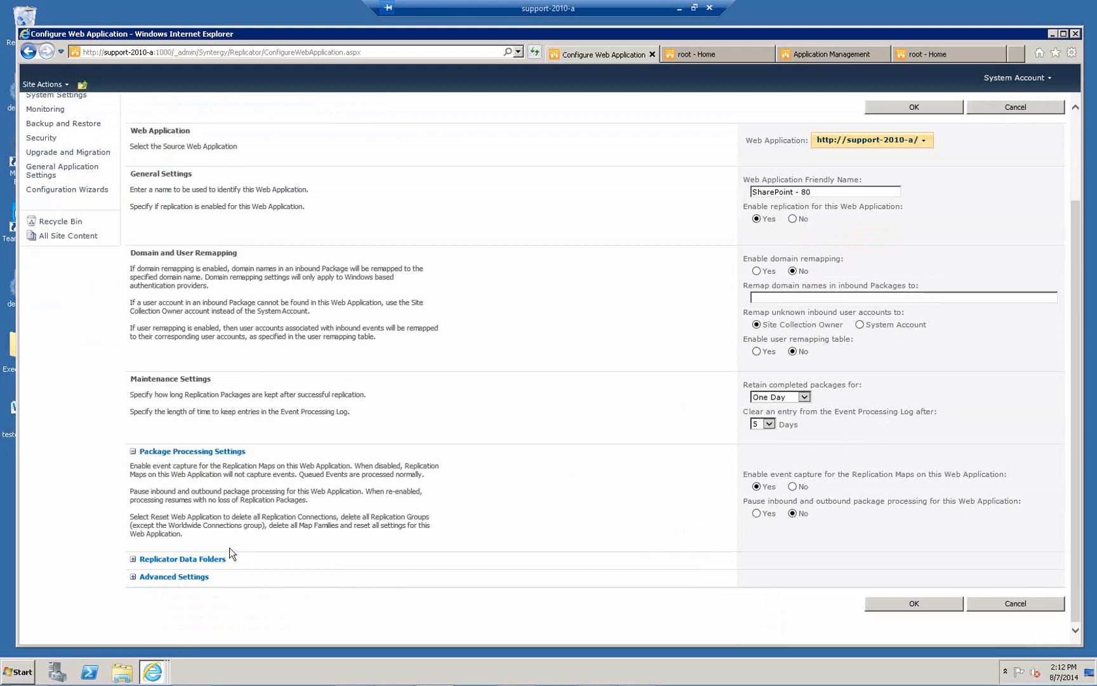
click(132, 560)
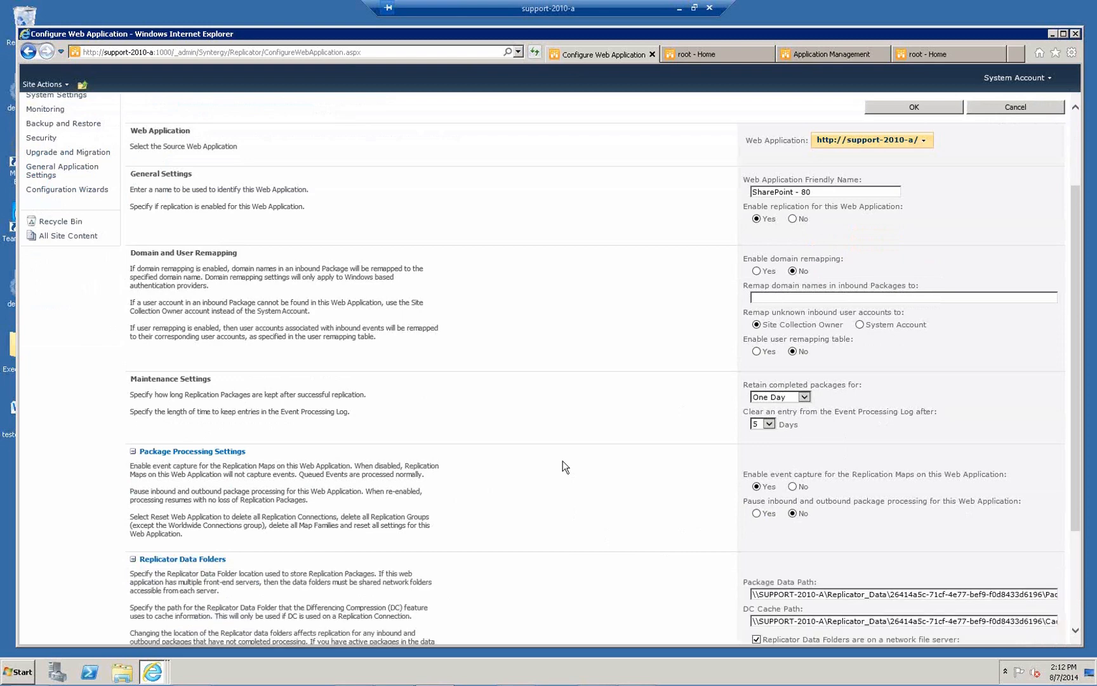
scroll(729, 448, down, 3)
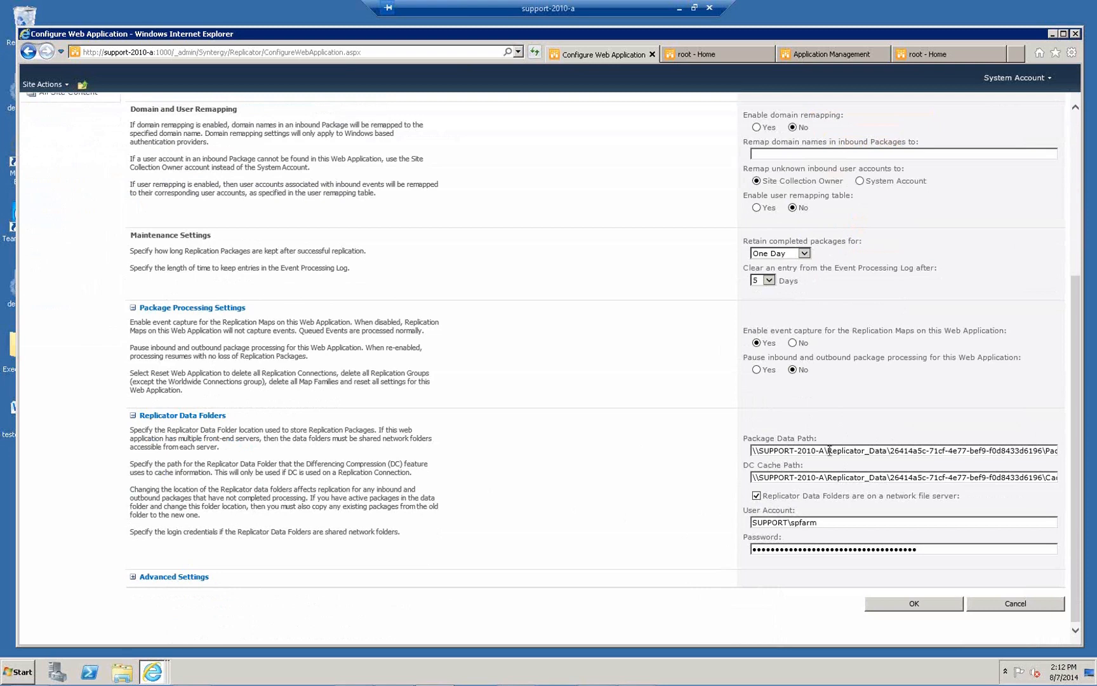
drag(828, 451, 1030, 451)
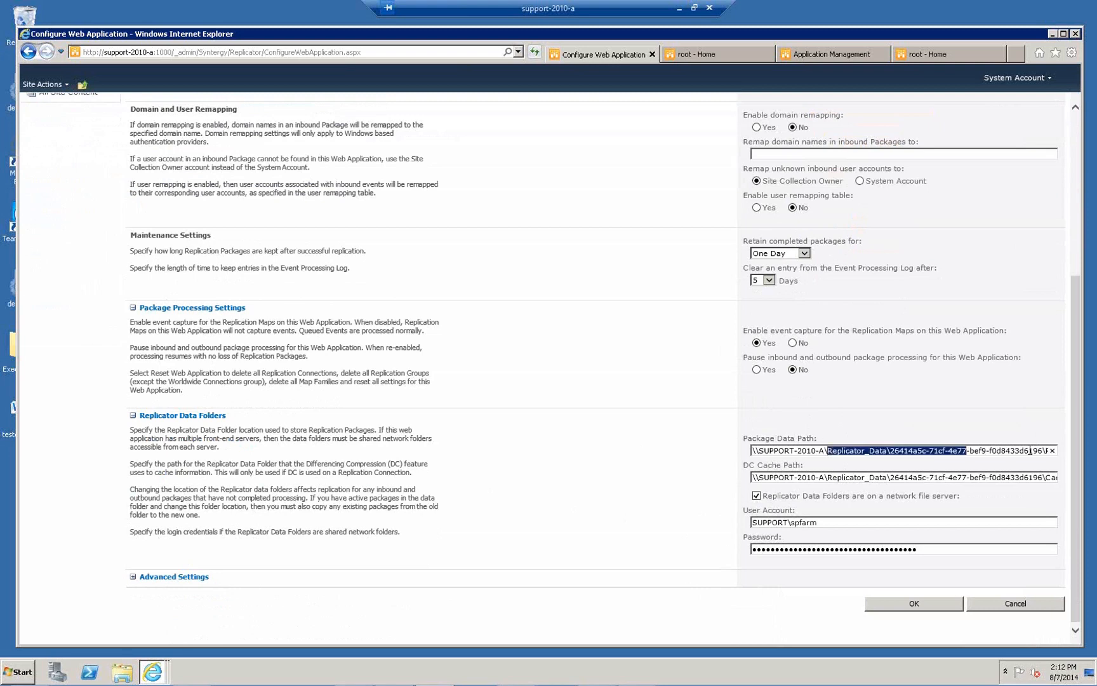
click(1030, 451)
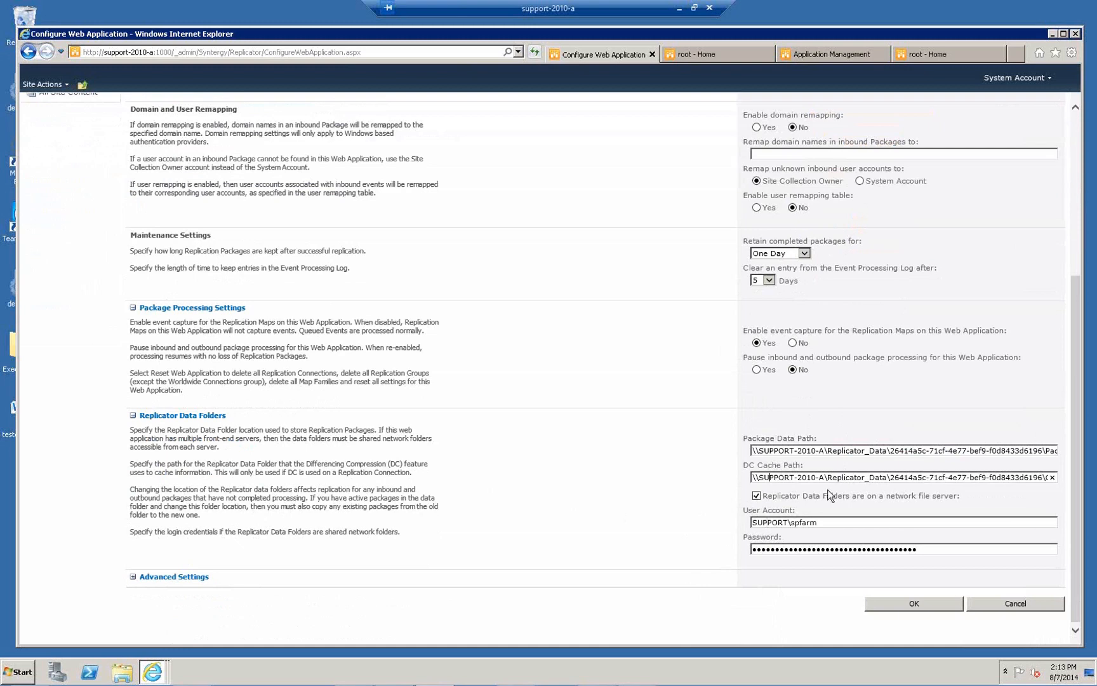
Expand the Advanced Settings and examine the External ID and Replicator passphrase fields.
click(133, 579)
click(133, 579)
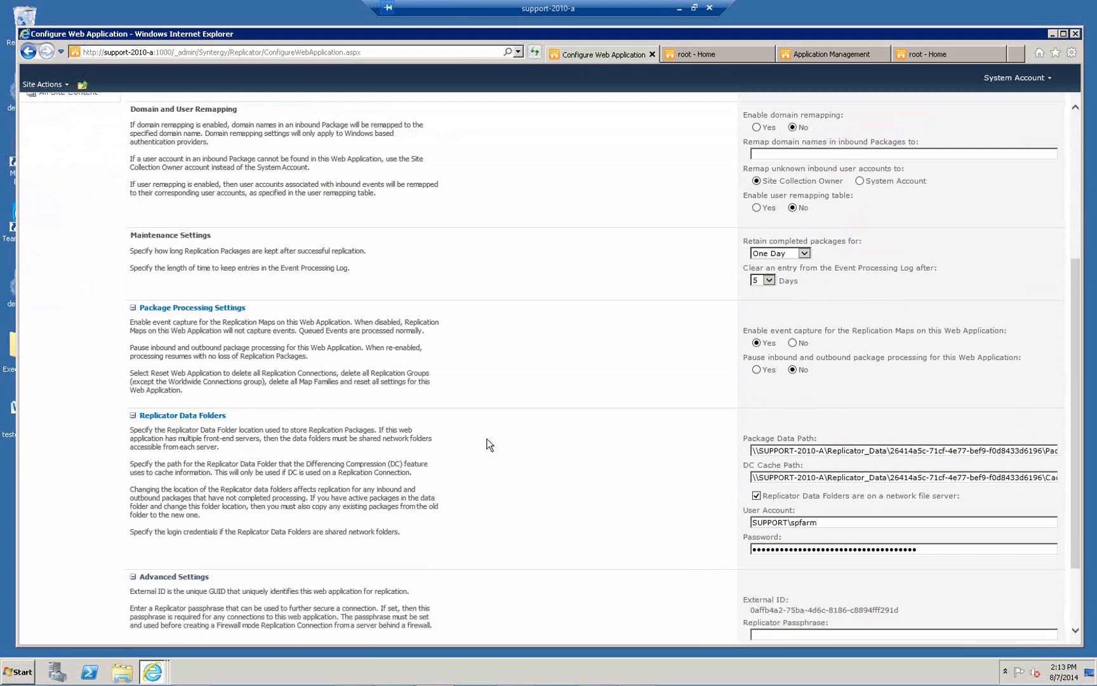
scroll(522, 441, down, 3)
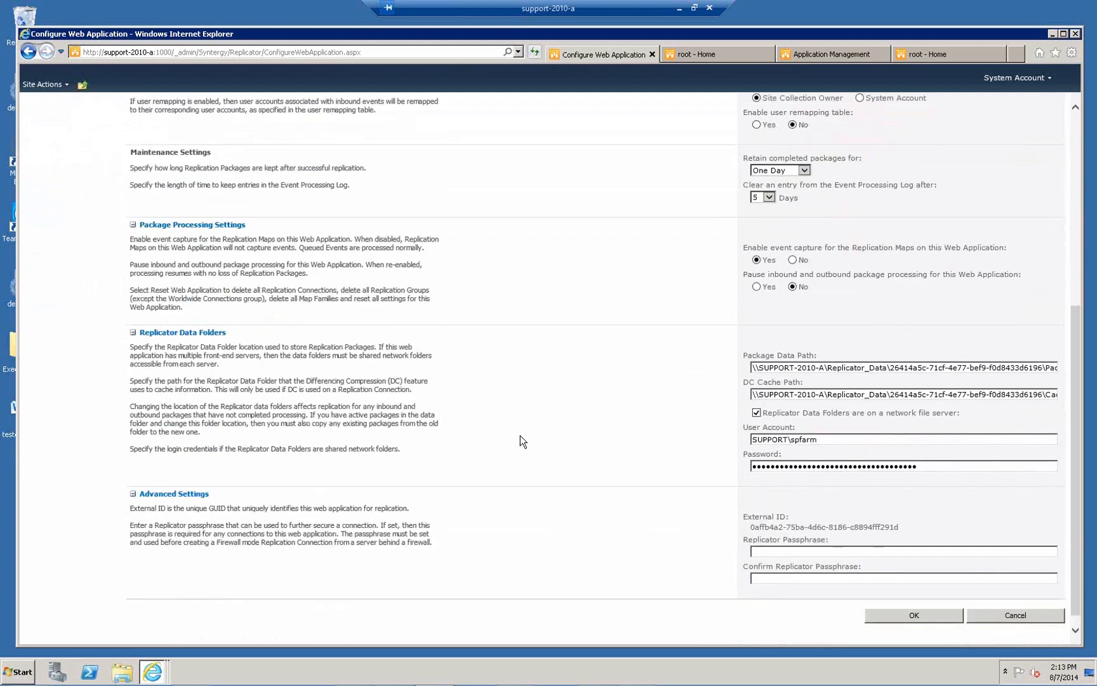
scroll(386, 427, down, 1)
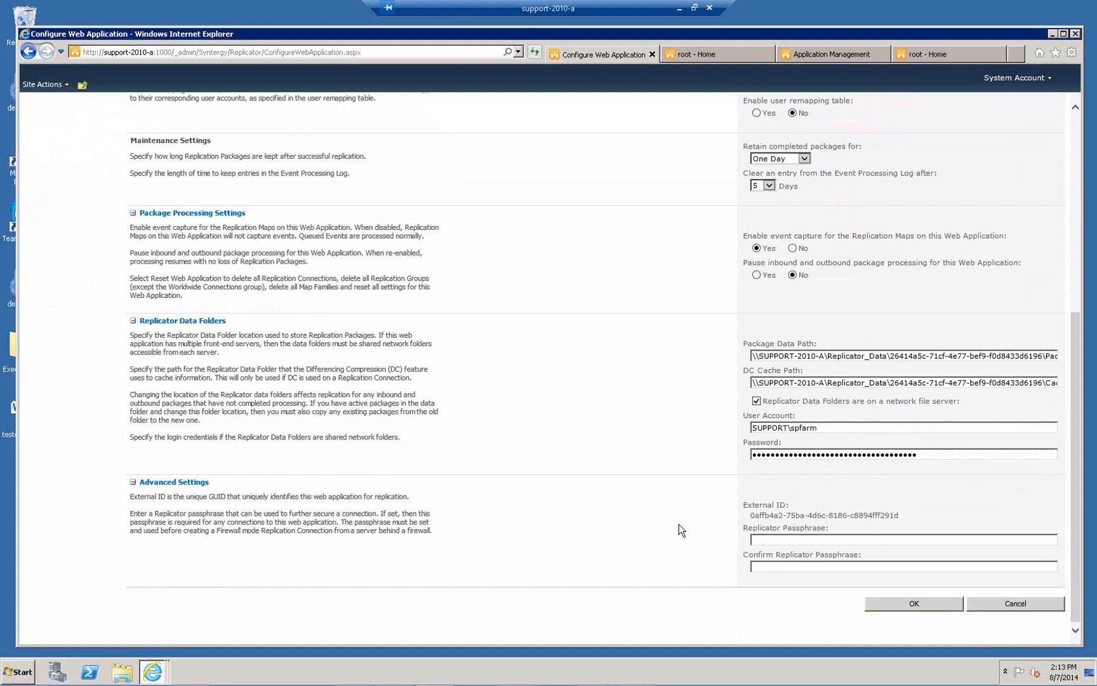
click(763, 539)
scroll(907, 226, up, 5)
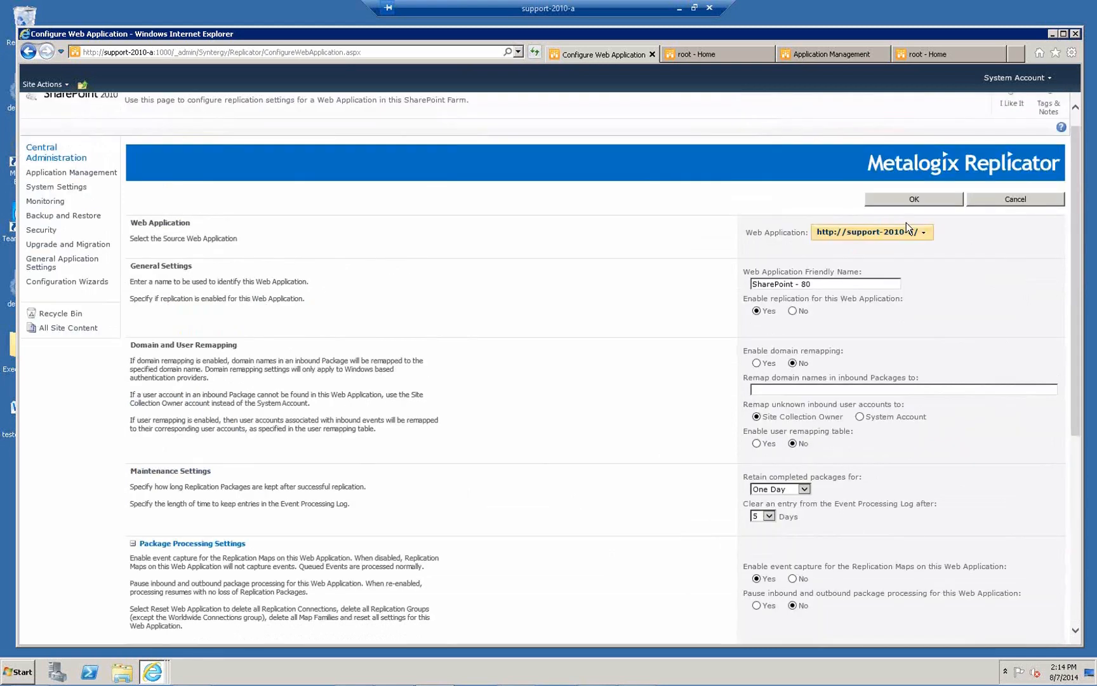
scroll(907, 222, up, 1)
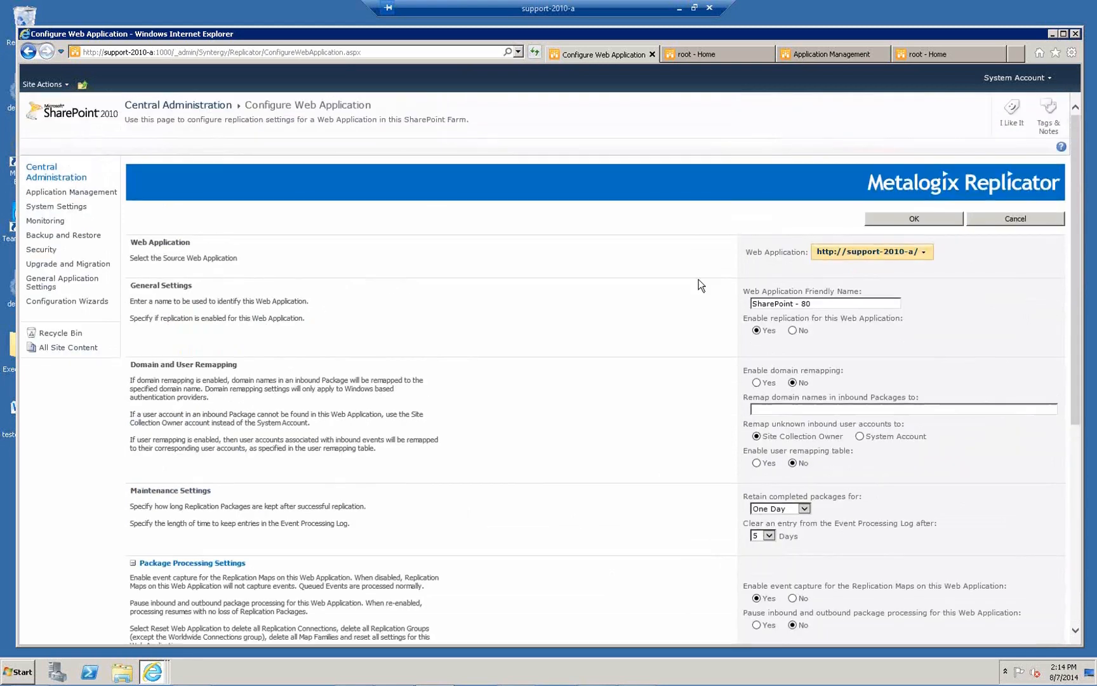
click(907, 219)
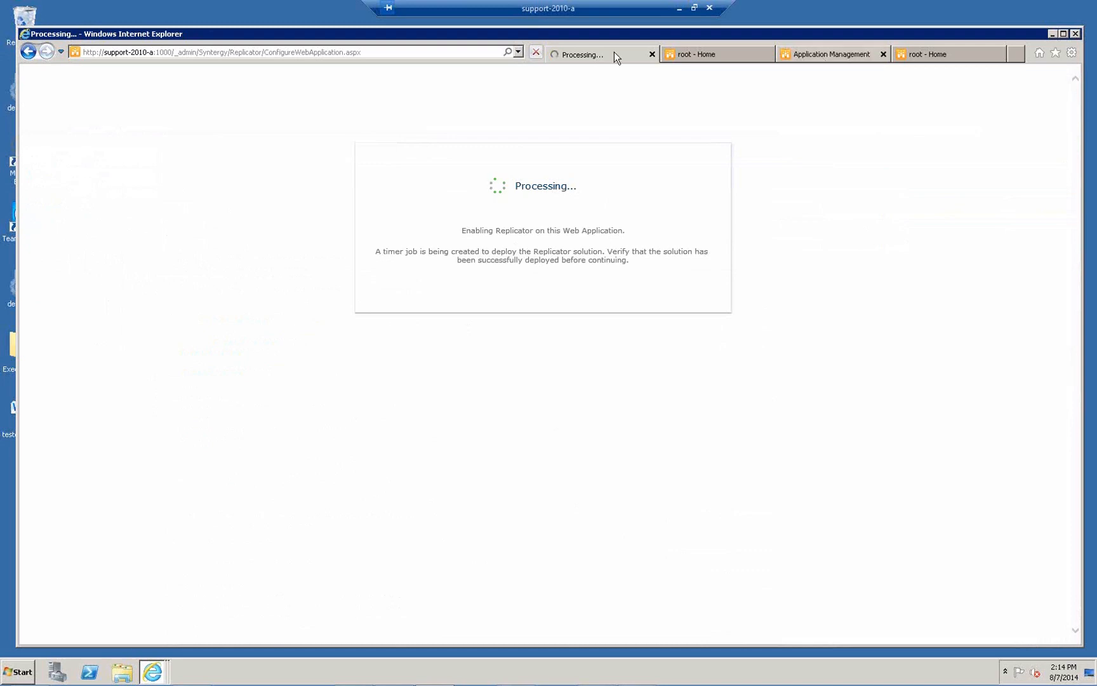
Switch to Central Administration on support-2010-b and view its Replicator web application configuration.
click(823, 56)
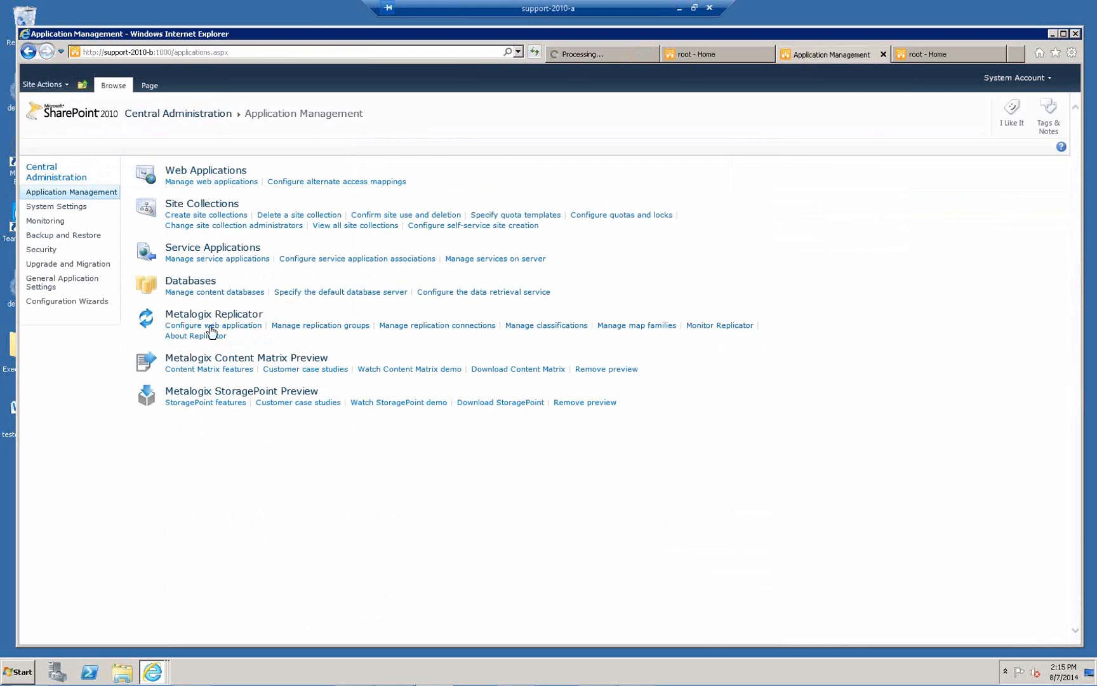
click(585, 56)
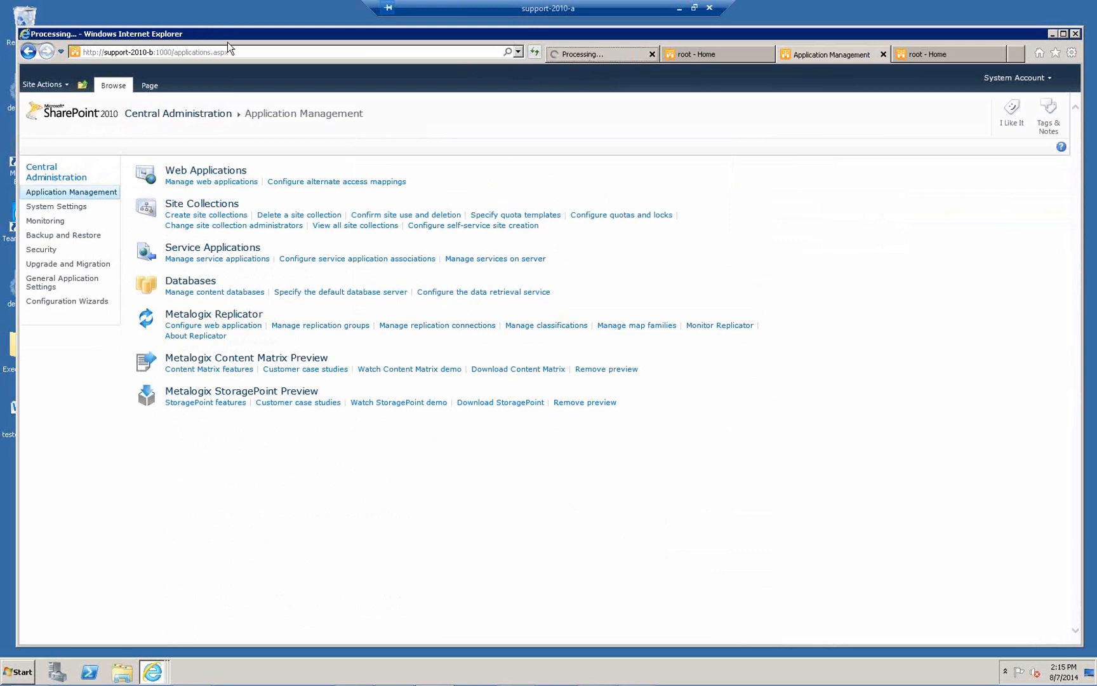
click(818, 55)
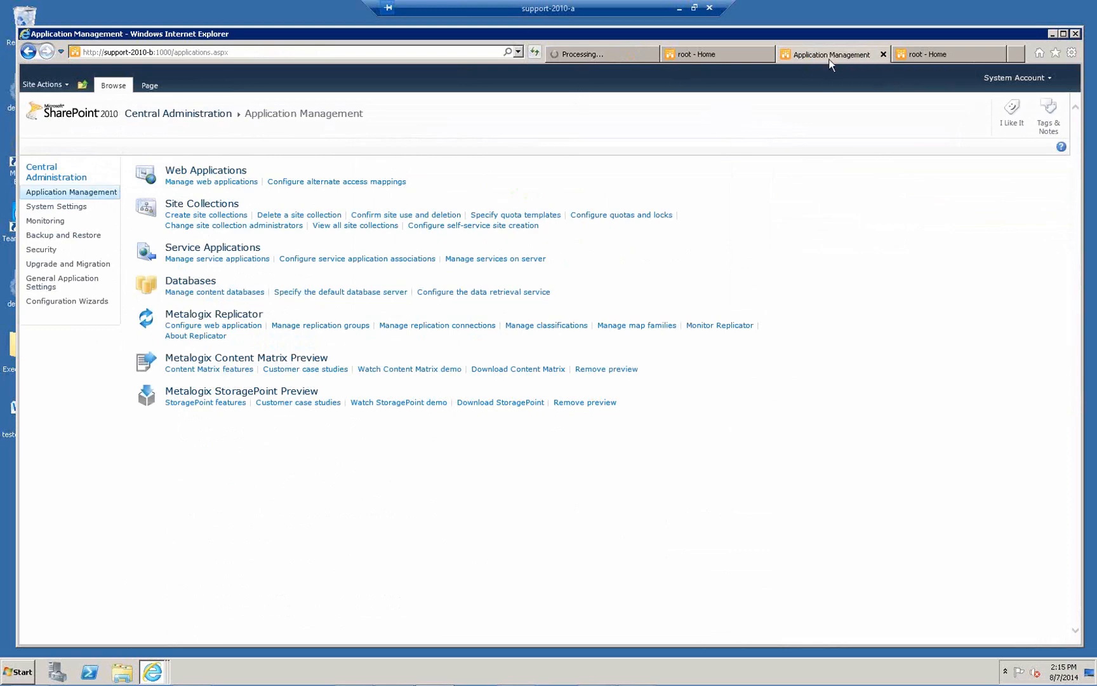
click(231, 217)
click(209, 327)
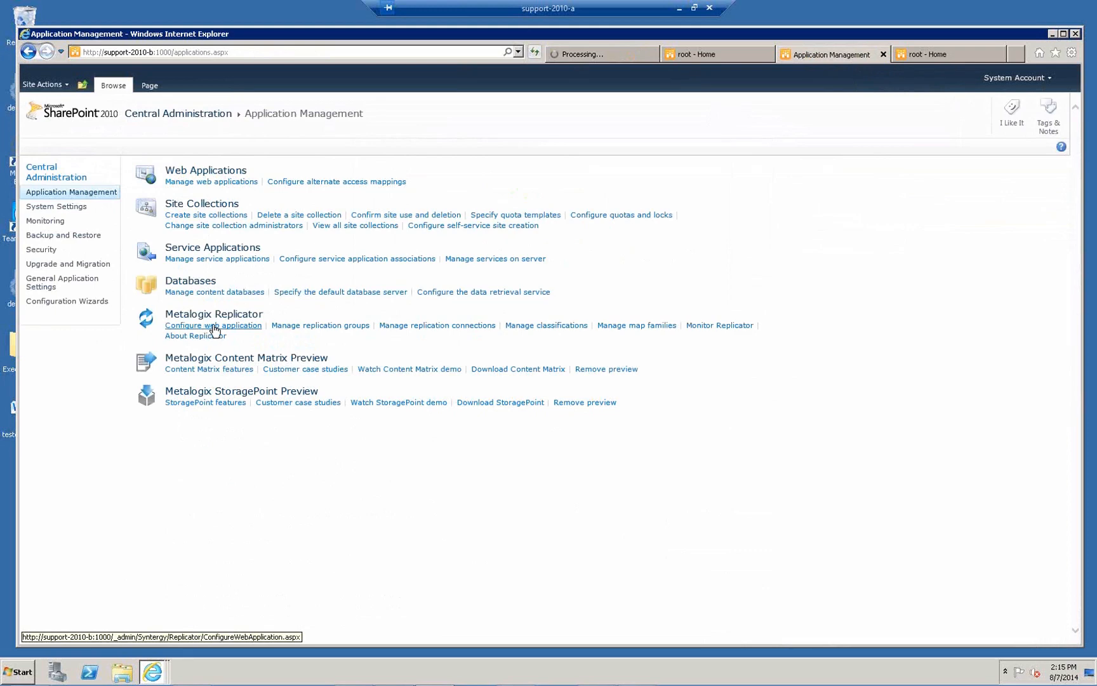
click(215, 328)
click(470, 325)
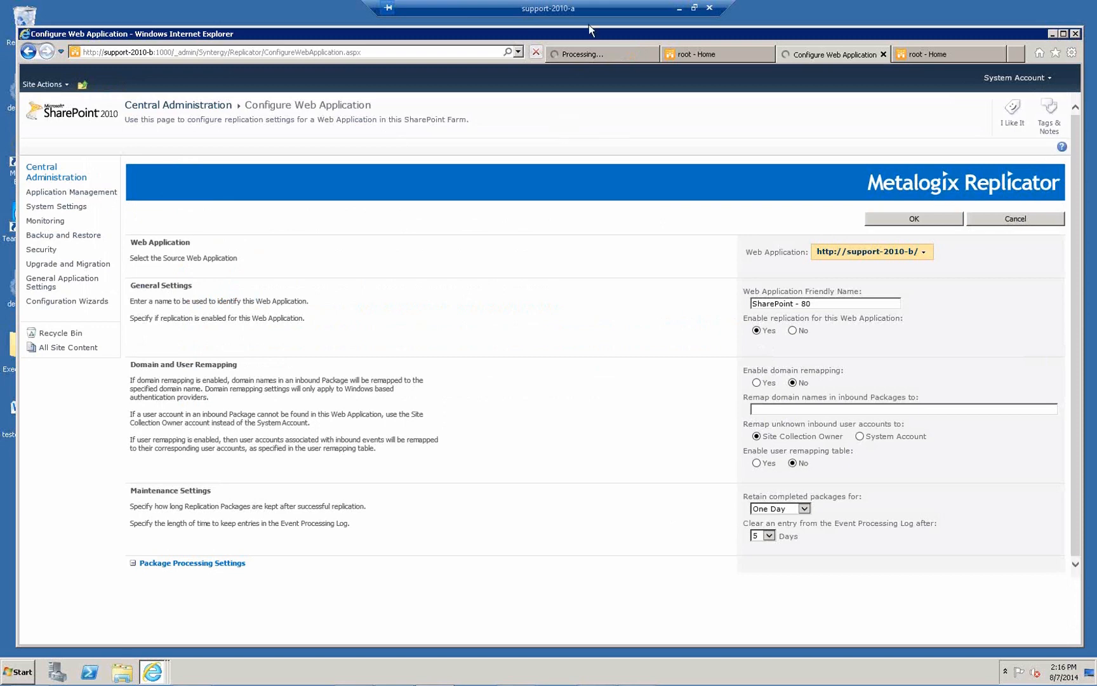
Return to application management on support-2010-b and open the Replicator replication groups management page.
click(90, 199)
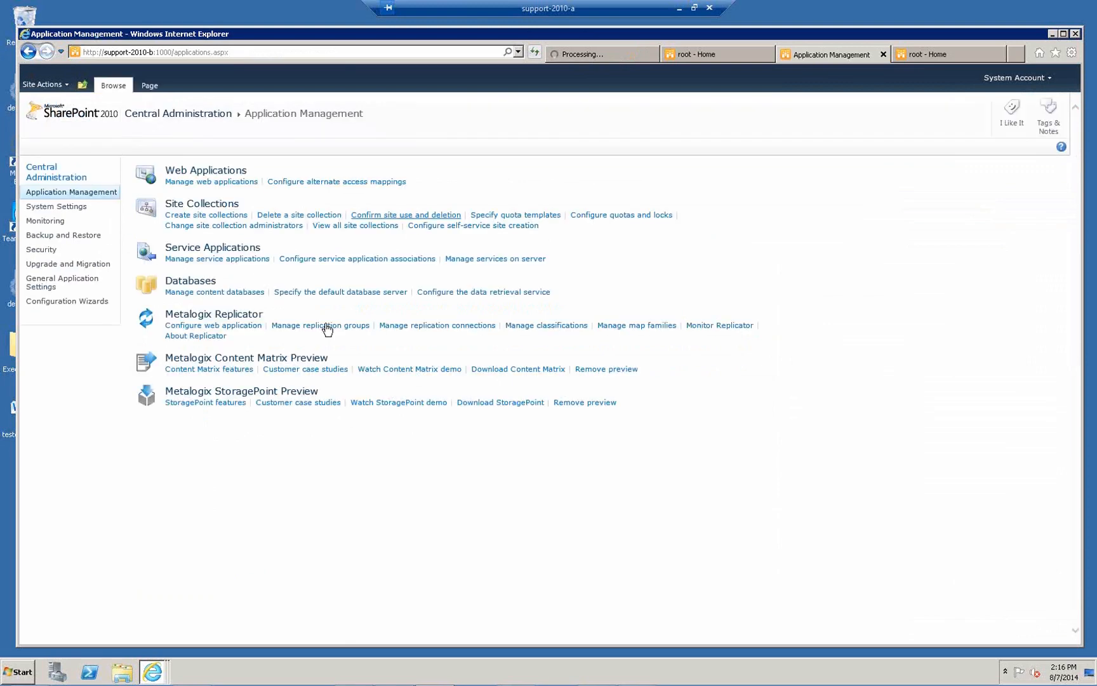
click(322, 327)
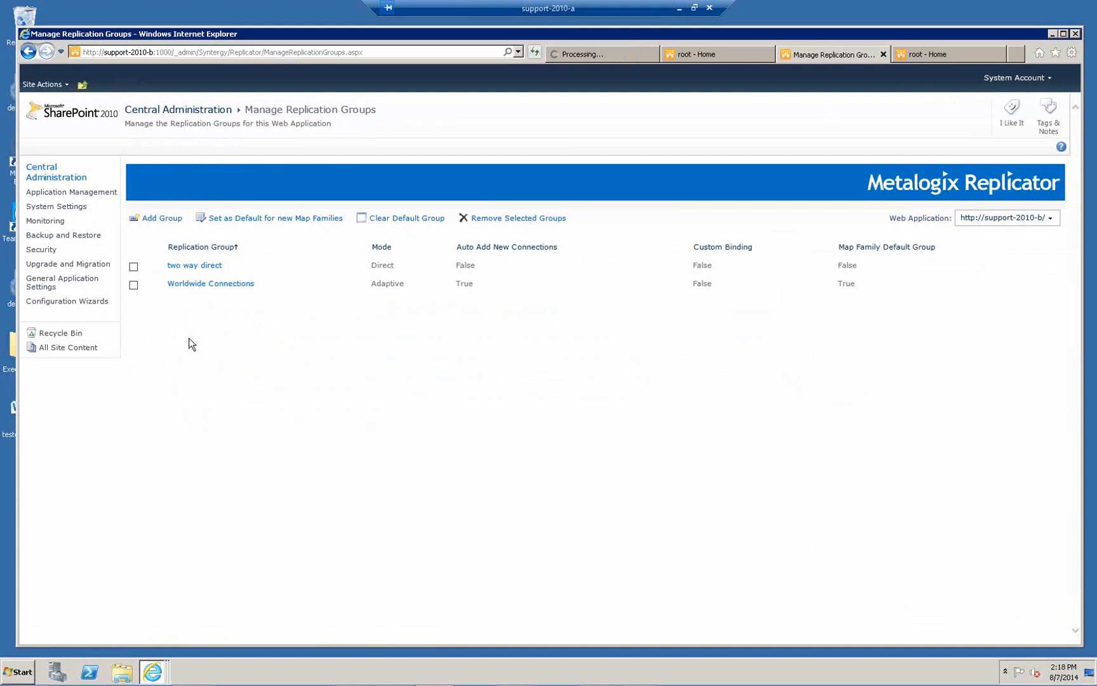
Review the configuration of the "two way direct" replication group and leave it without saving.
click(193, 267)
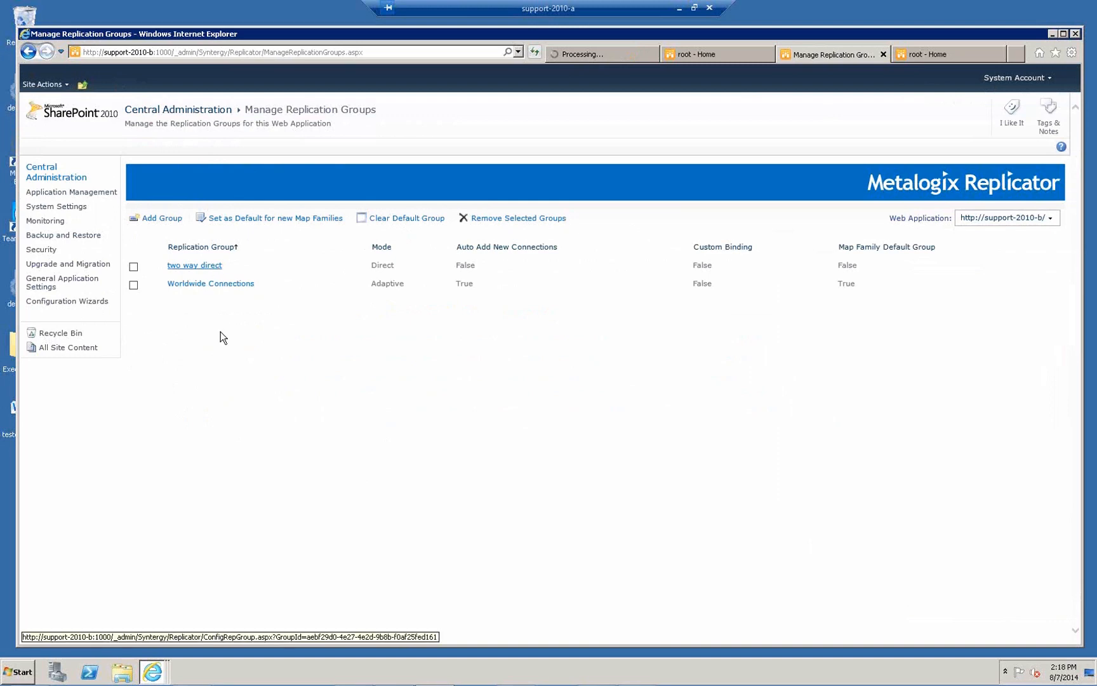
click(193, 267)
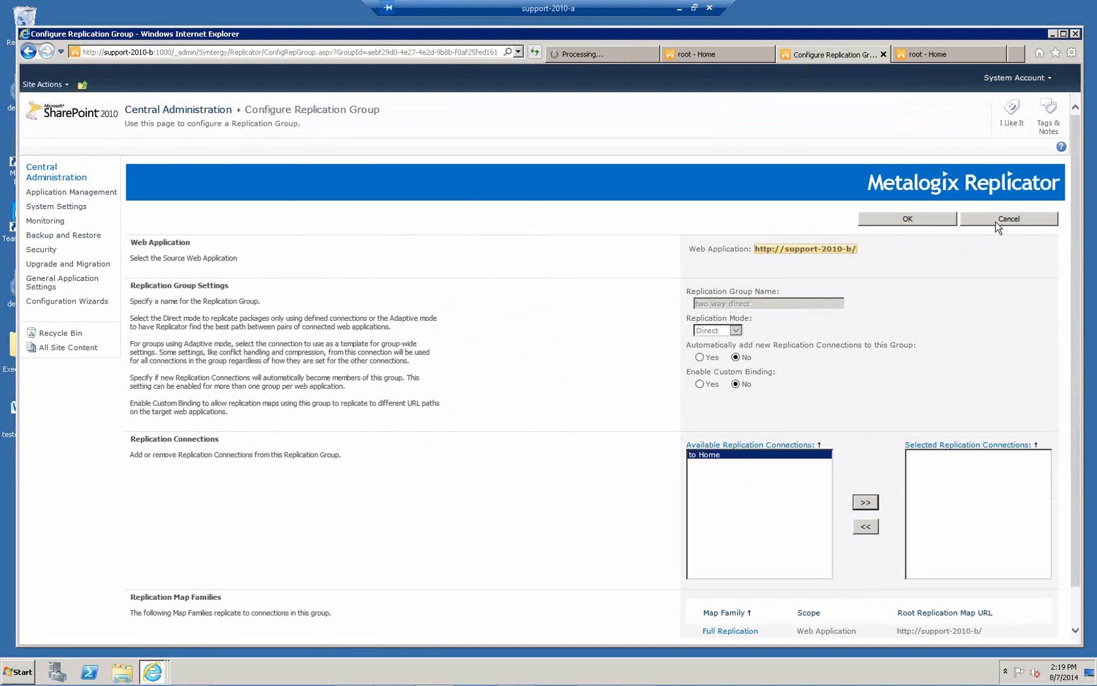
click(995, 222)
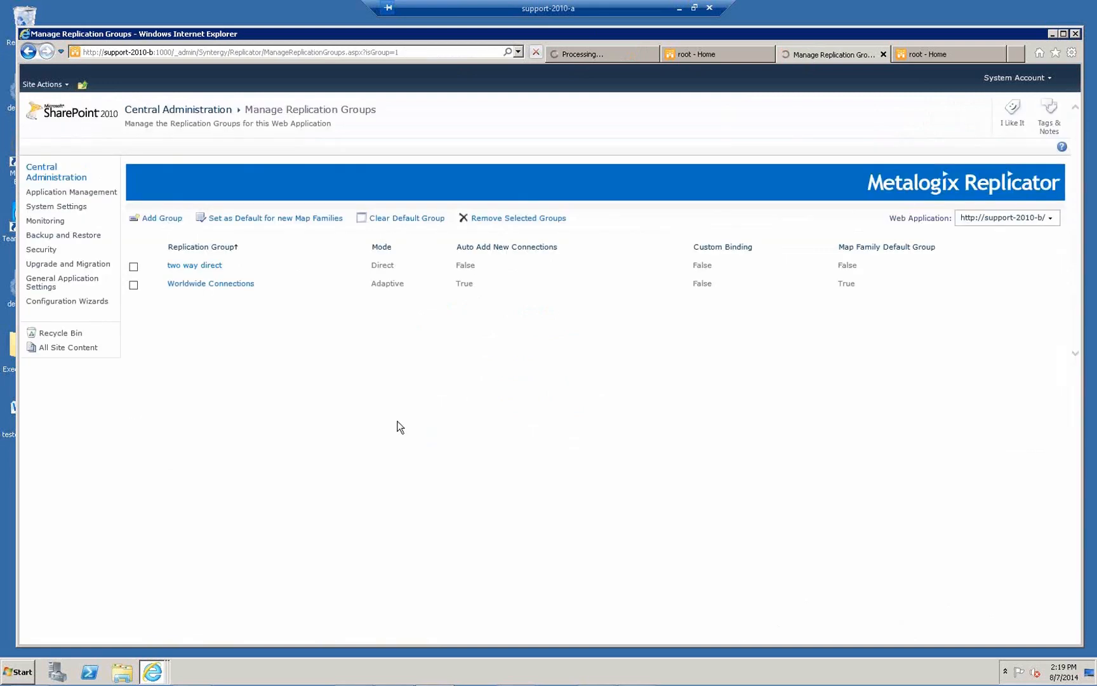
click(170, 220)
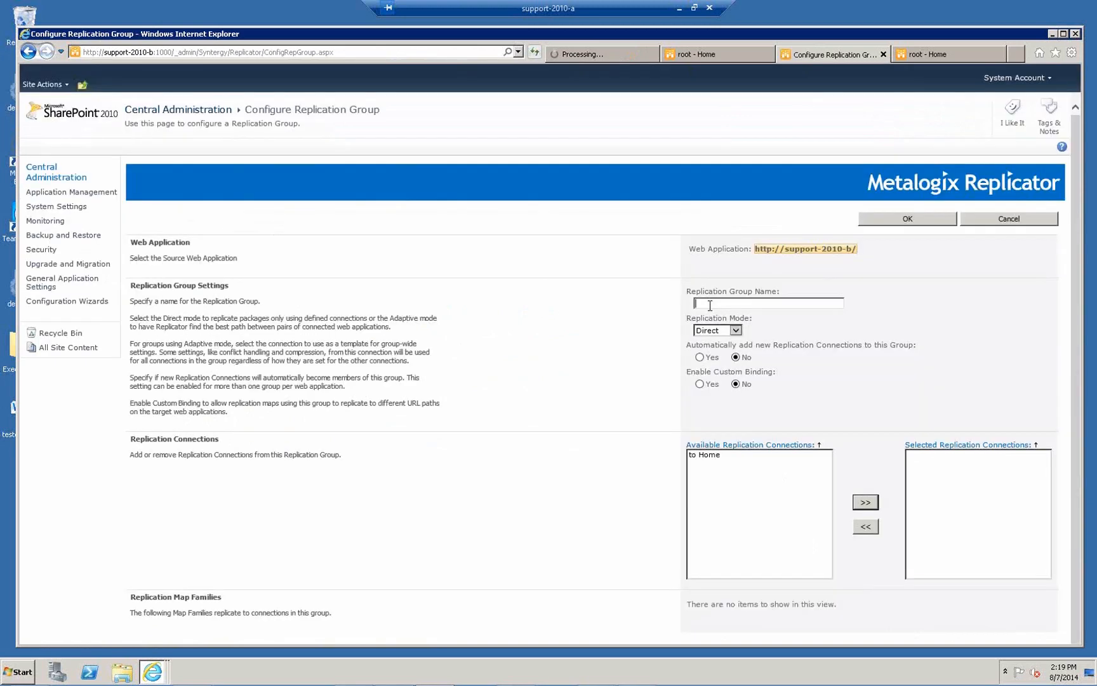
text(On)
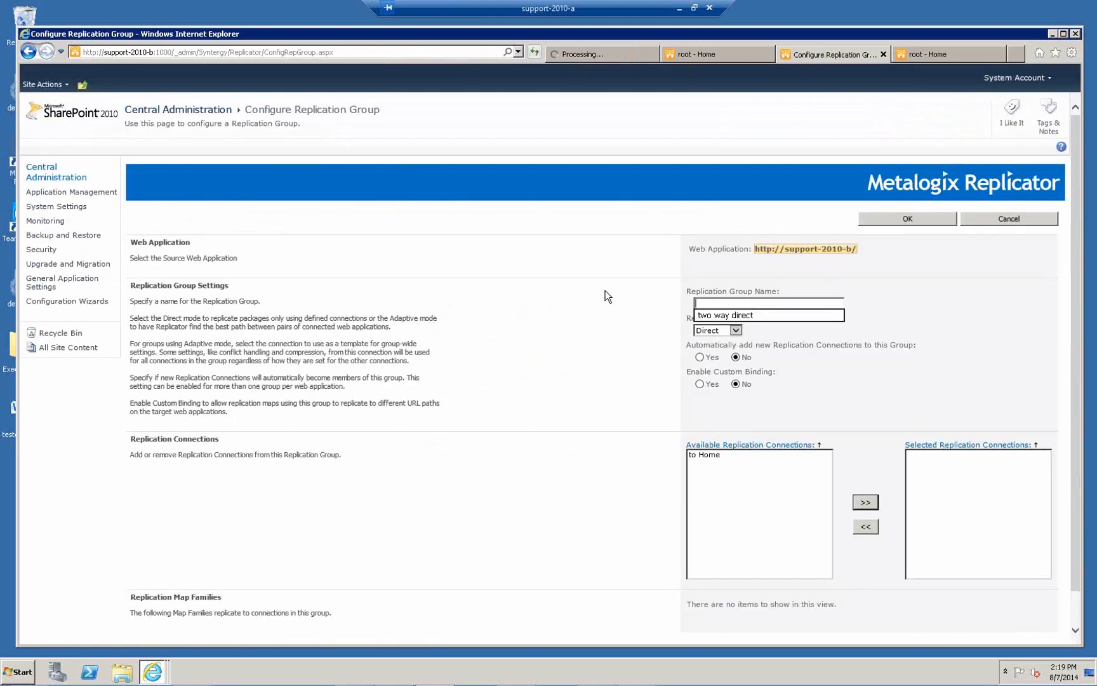
text(e way)
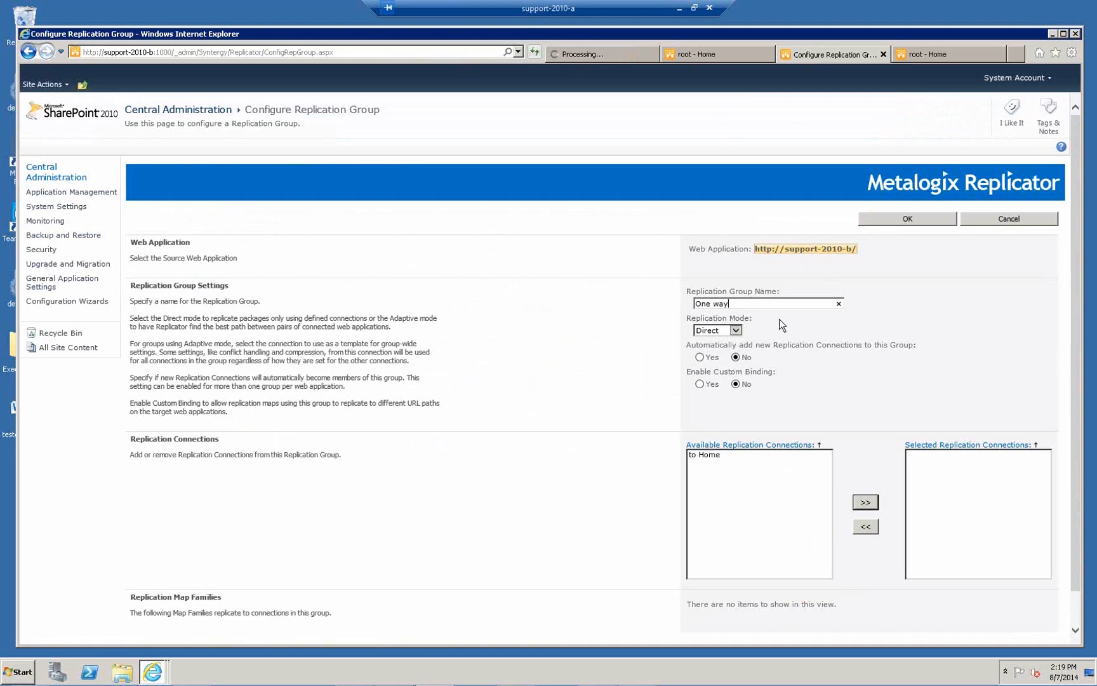
click(735, 330)
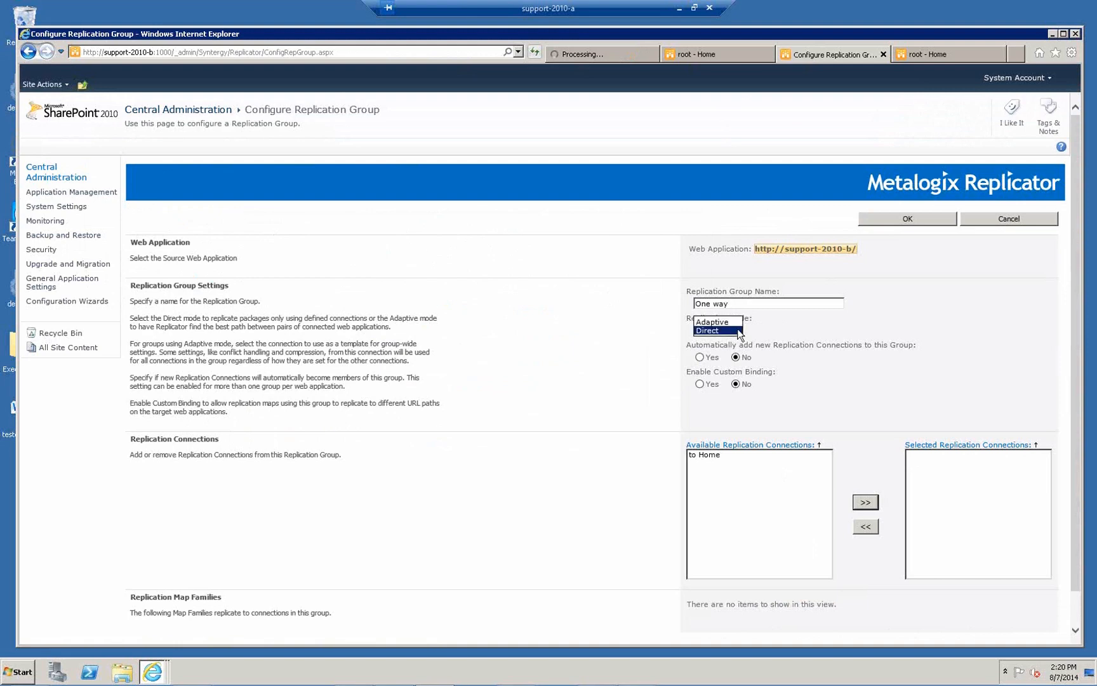
click(720, 346)
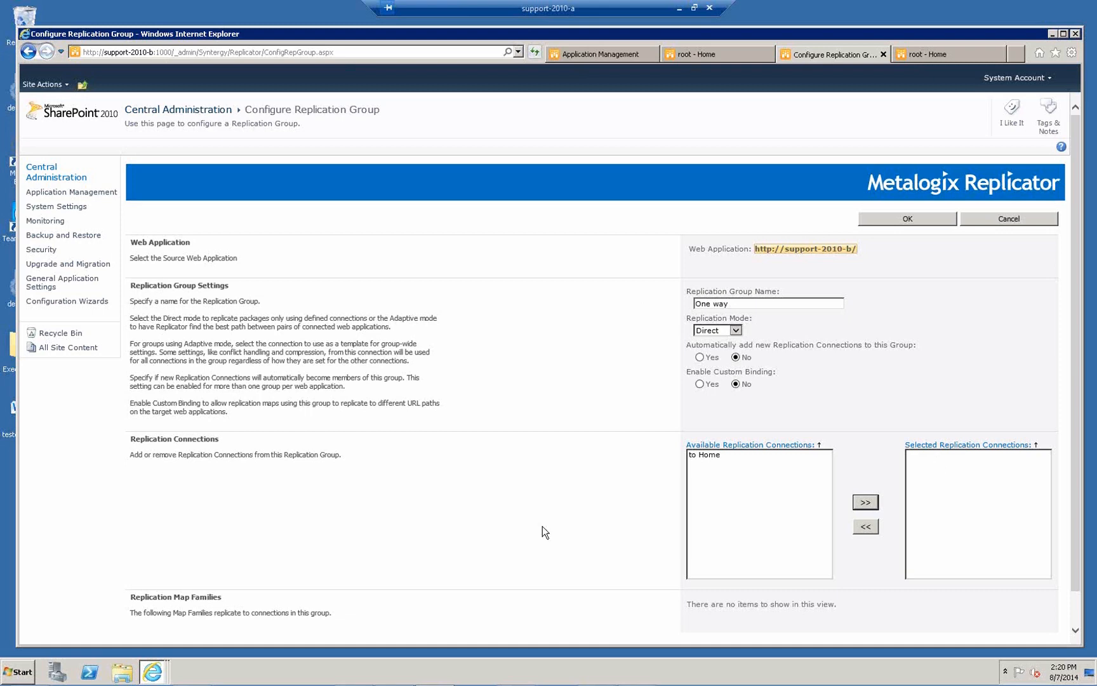
scroll(543, 527, down, 2)
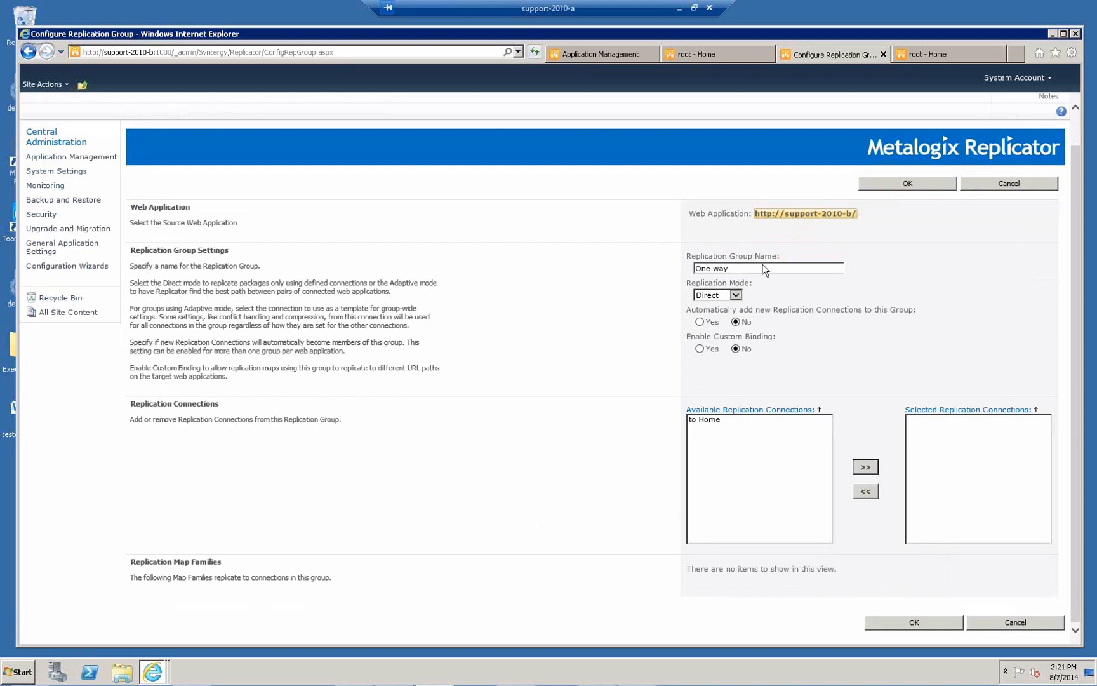
click(1014, 624)
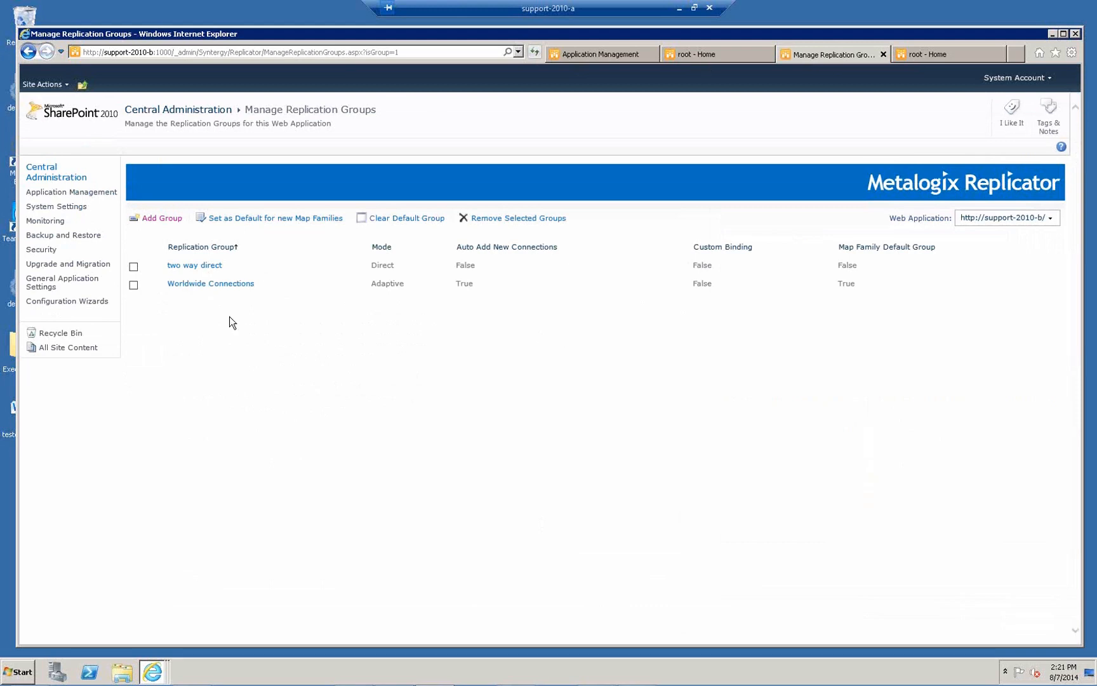
Return to application management on support-2010-b and open the "to Home" connection from the replication connections management page.
click(83, 193)
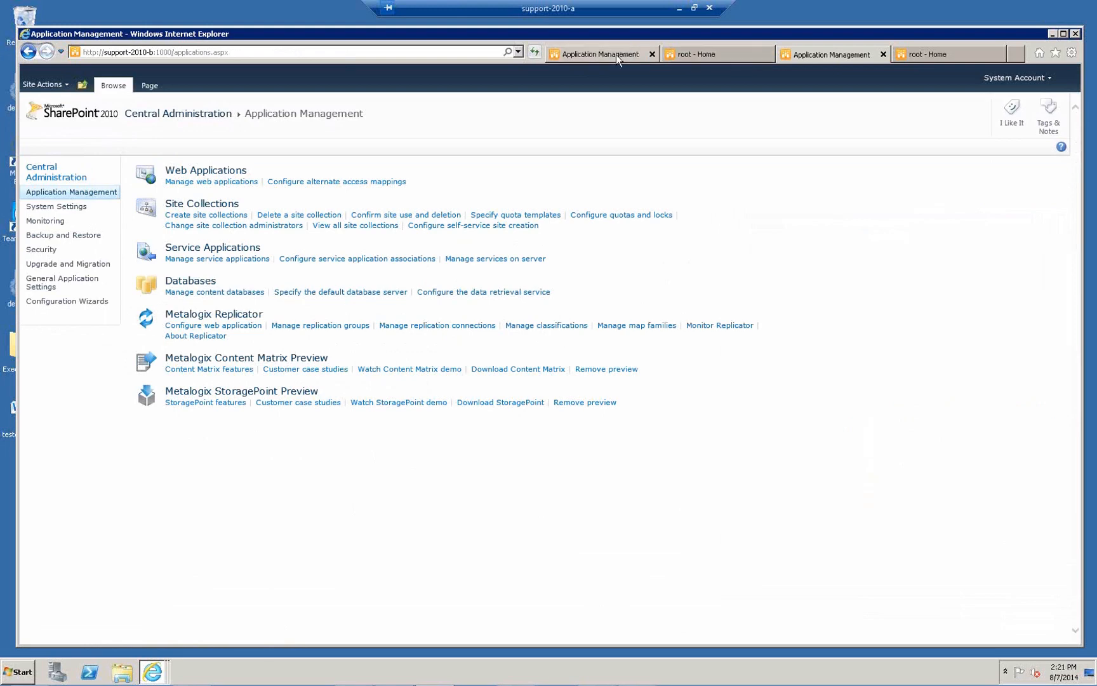
click(688, 54)
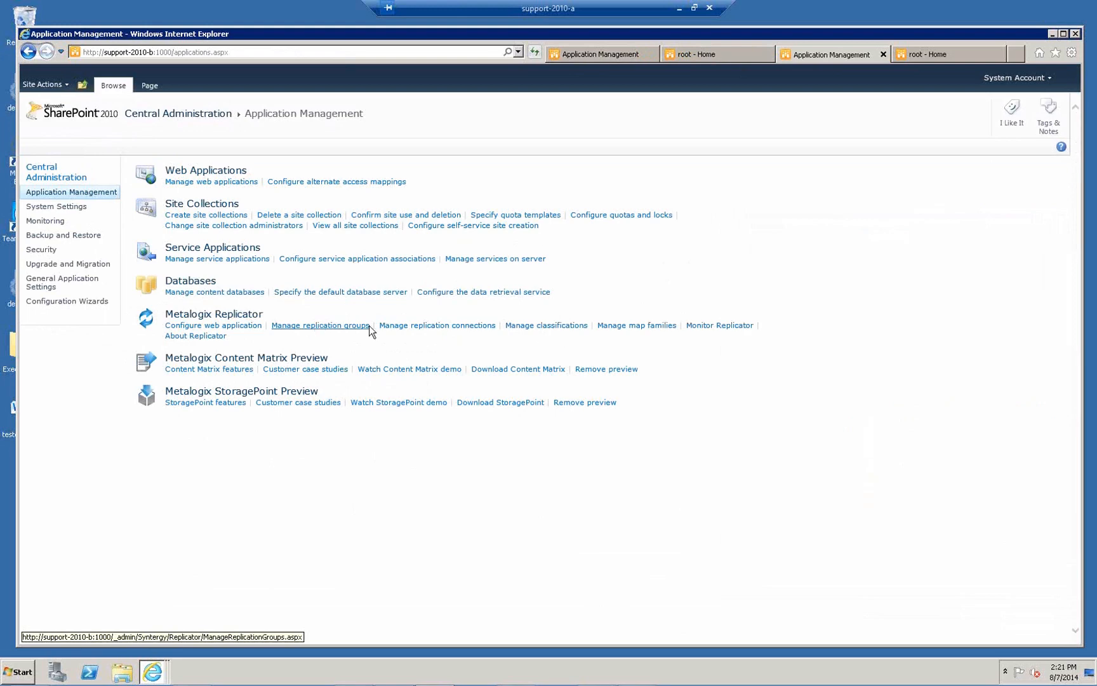
click(450, 326)
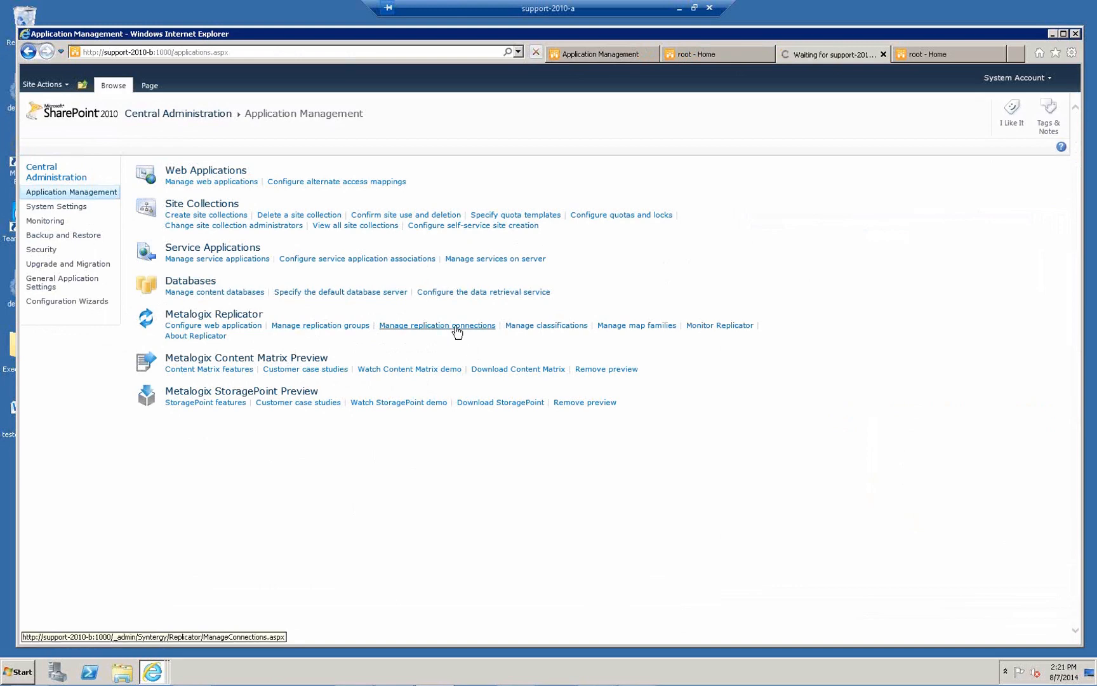
click(455, 326)
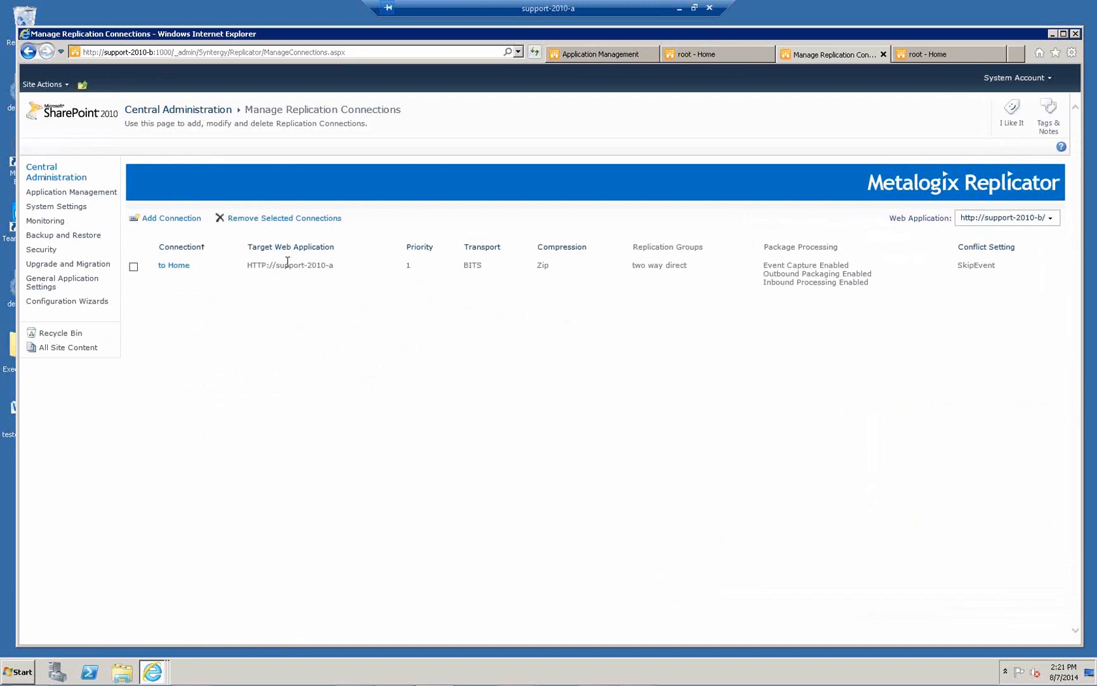
mouse_move(325, 265)
mouse_down()
mouse_move(276, 265)
mouse_move(338, 266)
mouse_up()
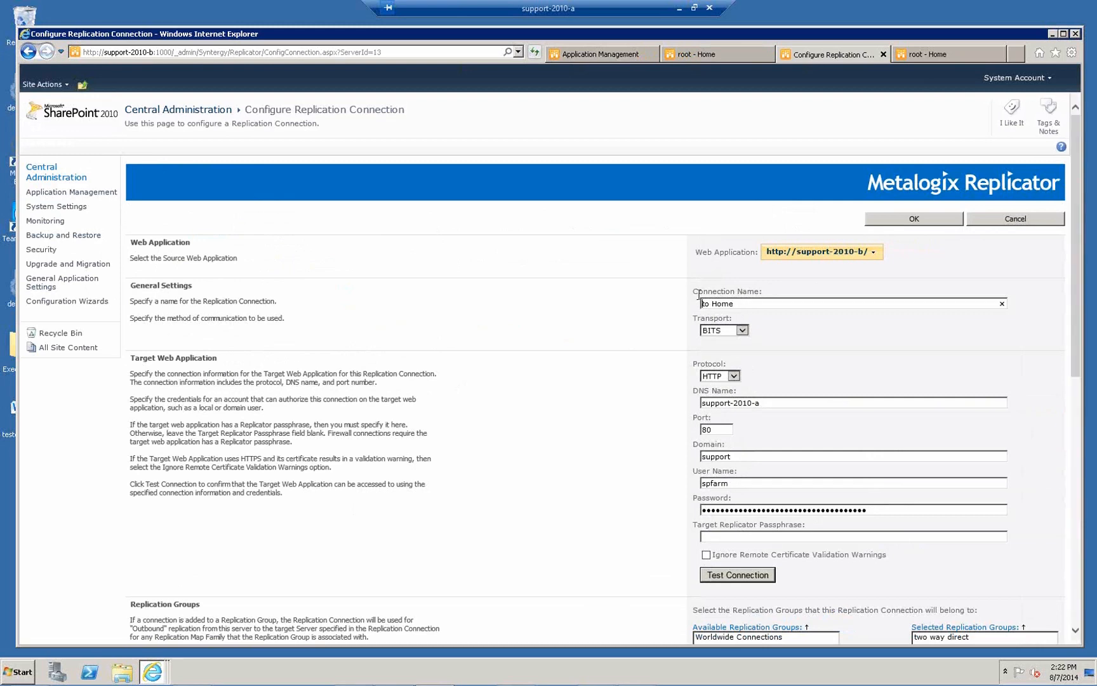
Review the transport and protocol options of the "to Home" connection and test the connection.
click(743, 331)
click(744, 330)
click(746, 328)
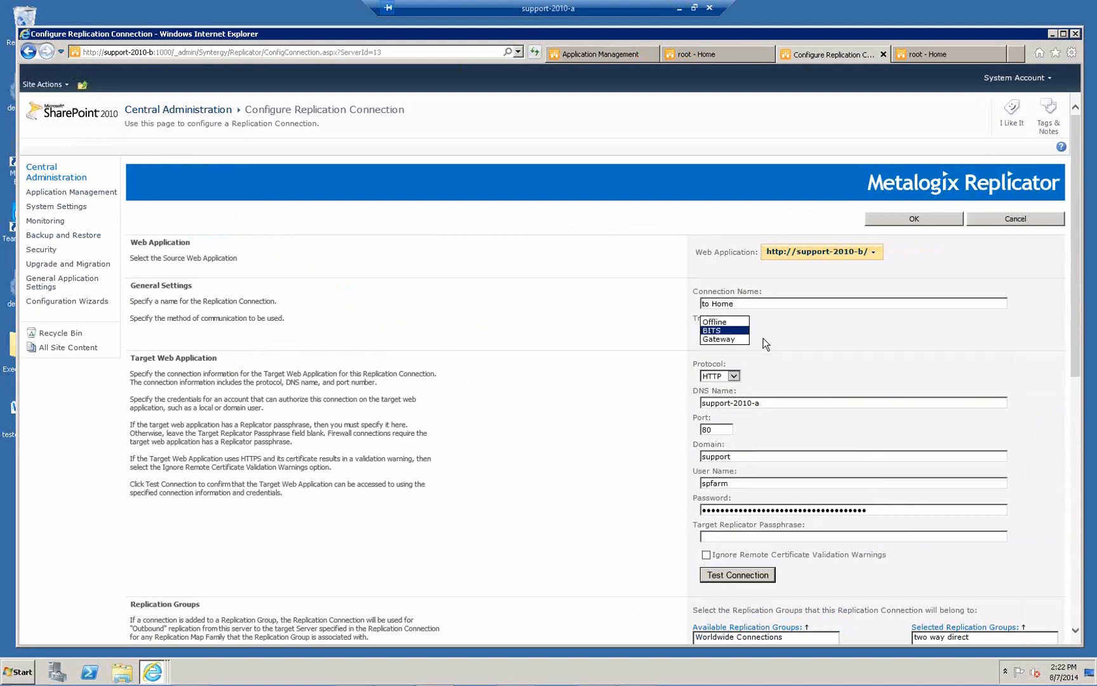
click(764, 339)
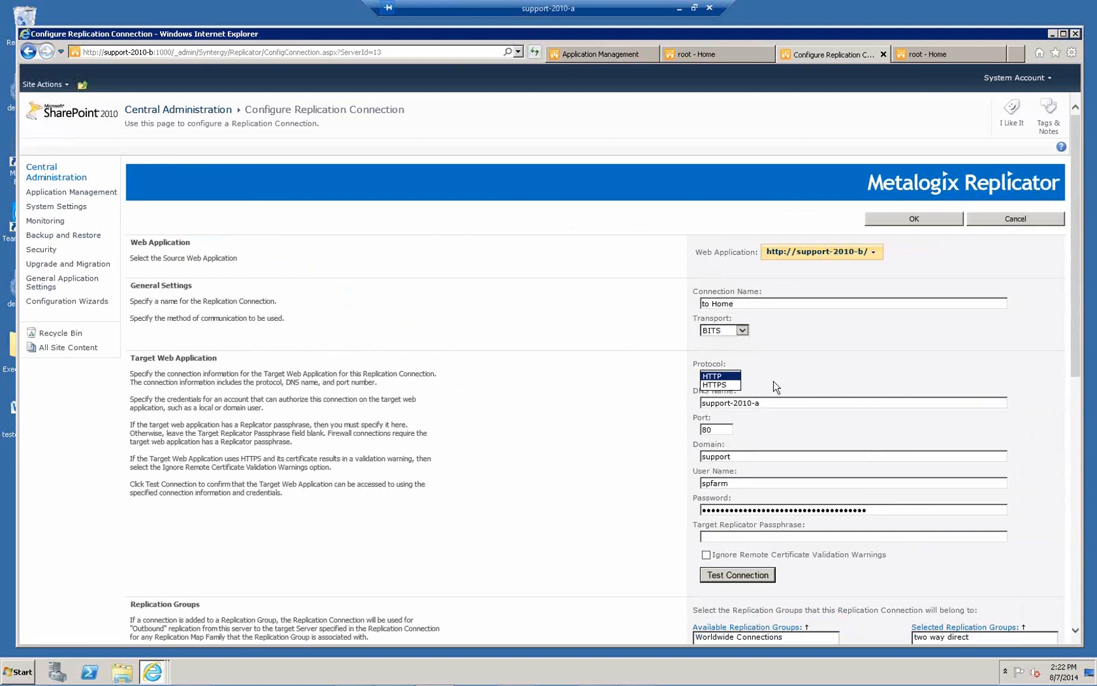
click(773, 383)
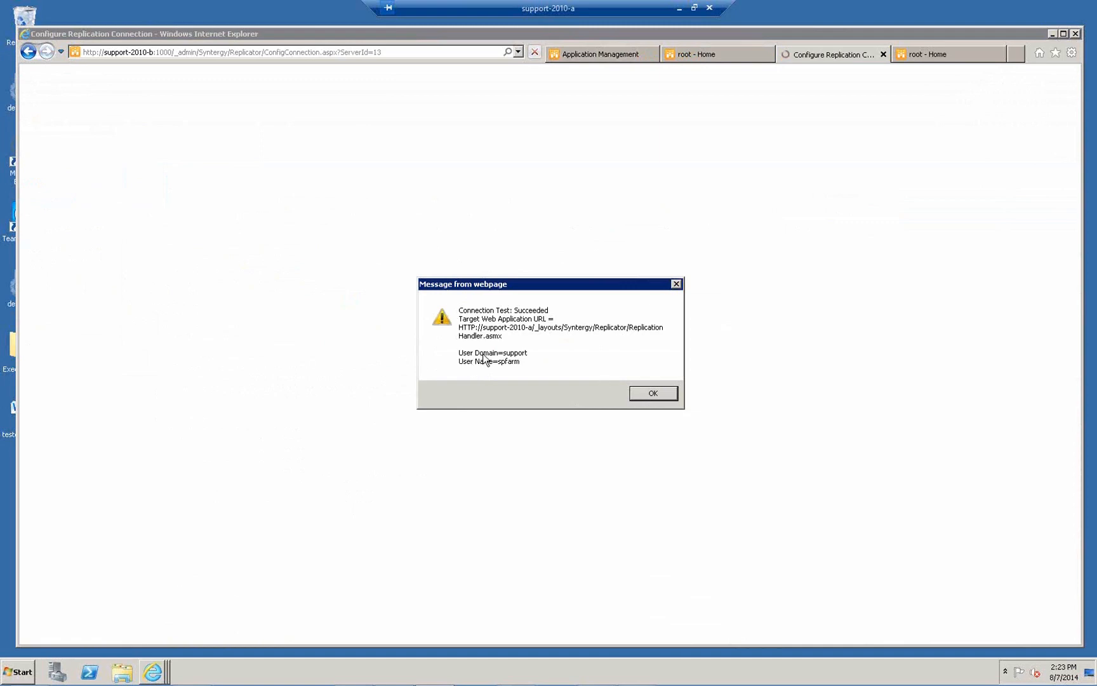
click(660, 396)
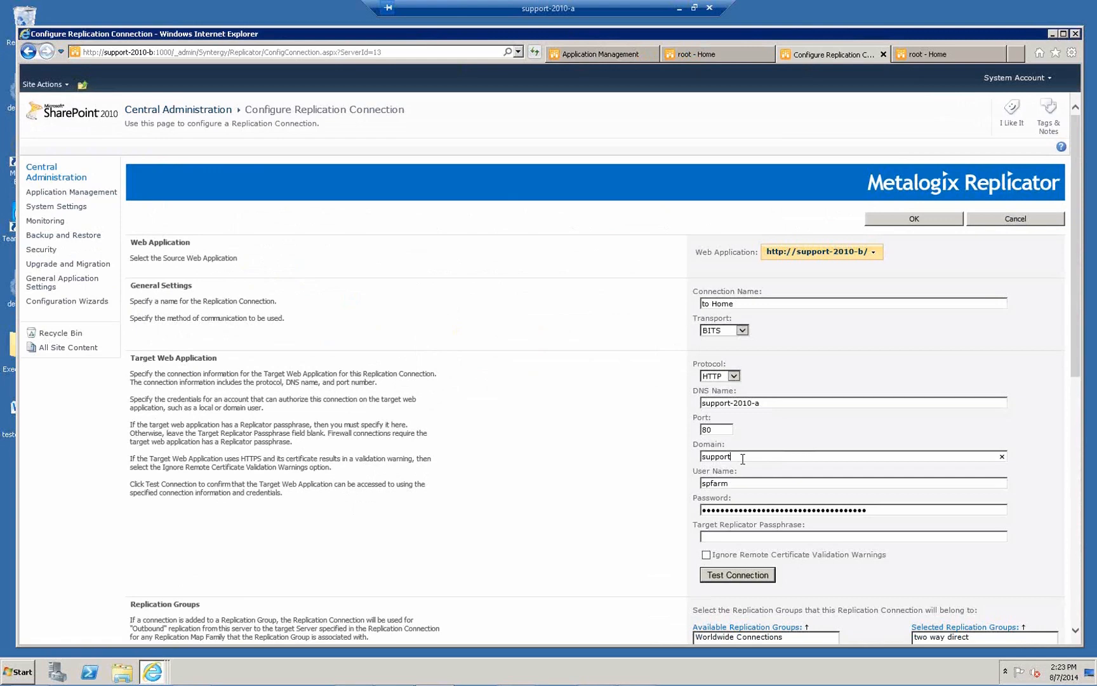
Test the connection with the target domain misspelled as "supportk" and restore the domain to "support".
text(k)
click(740, 576)
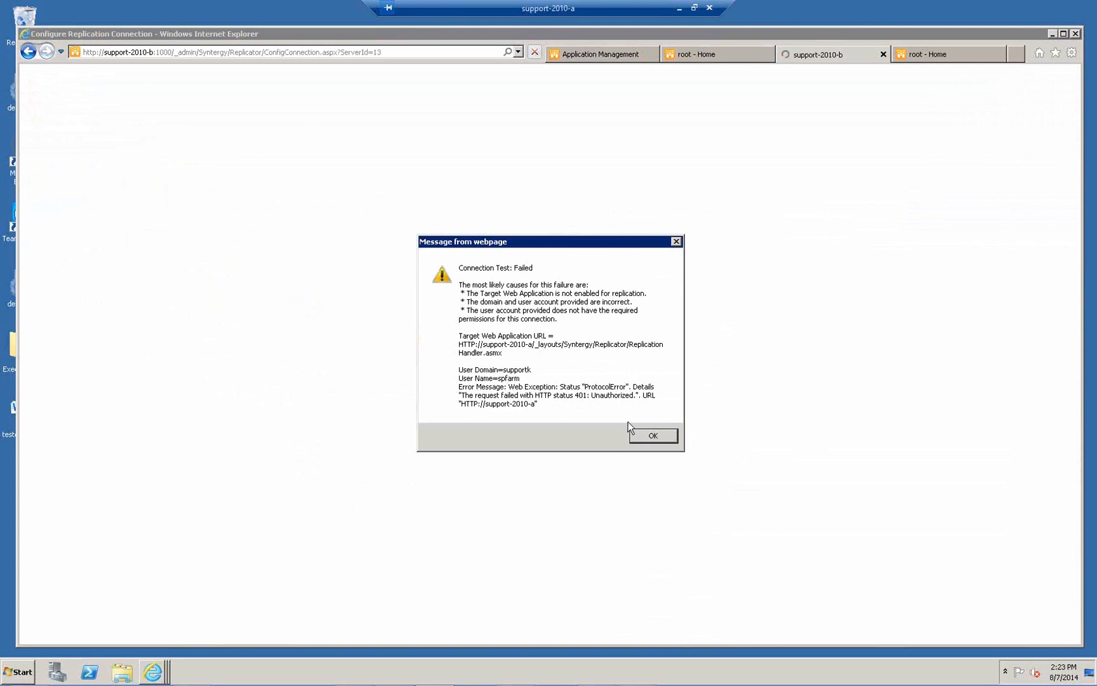
click(648, 435)
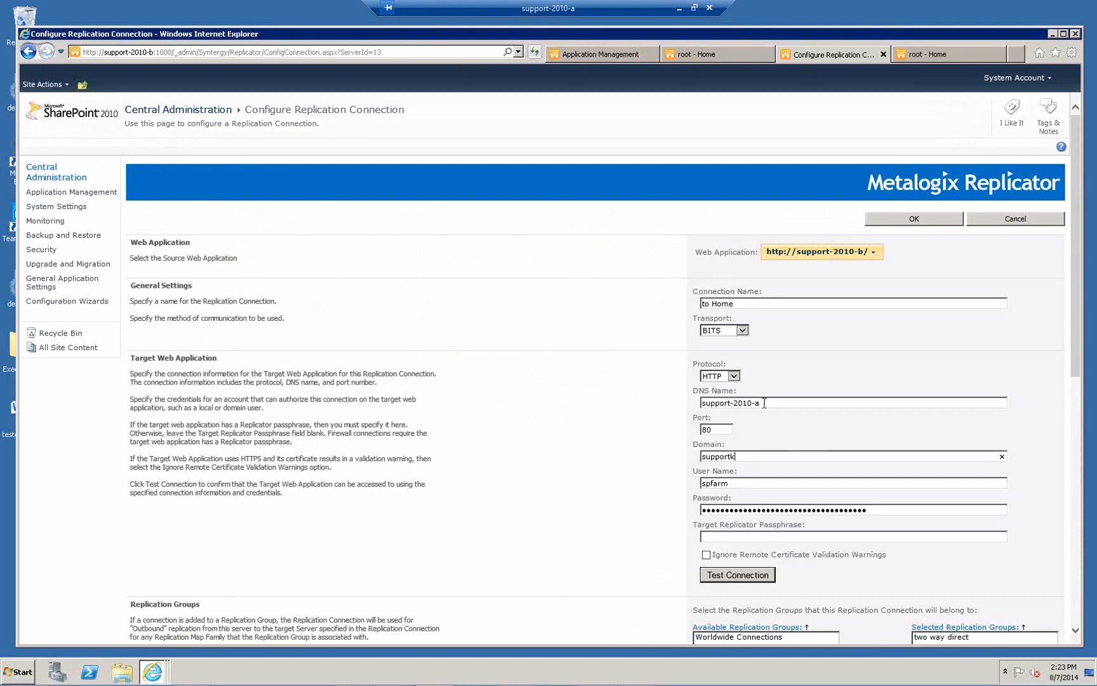
key(BackSpace)
Test the connection with the DNS name "support-2010-ak" and restore the DNS name to "support-2010-a".
click(788, 402)
text(k)
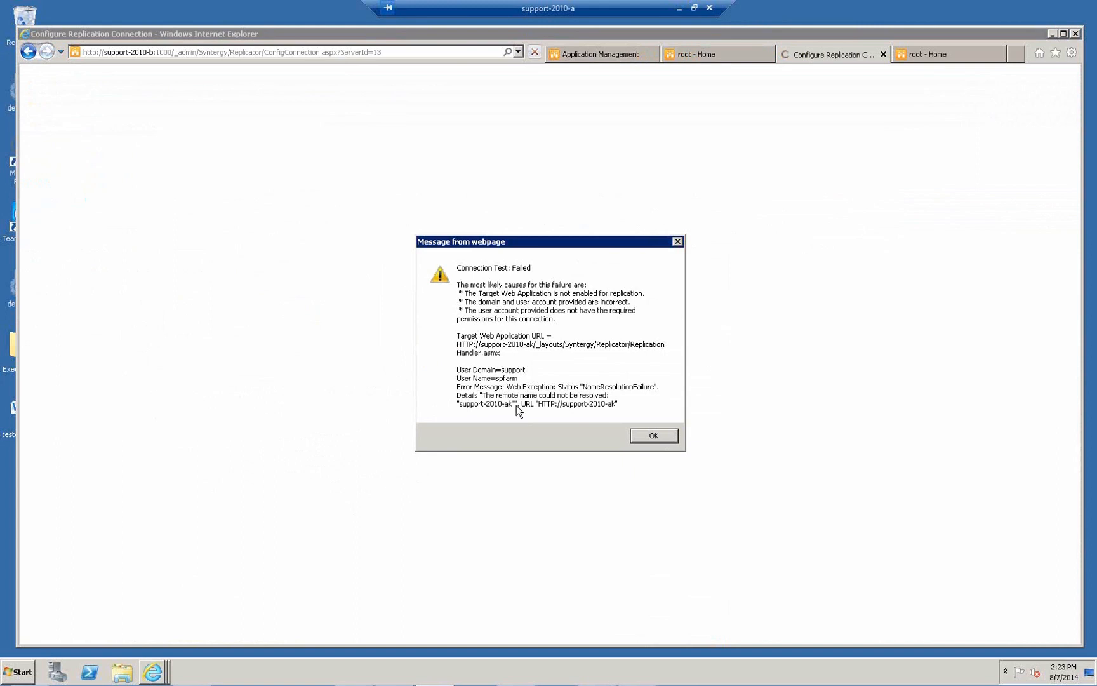
click(648, 436)
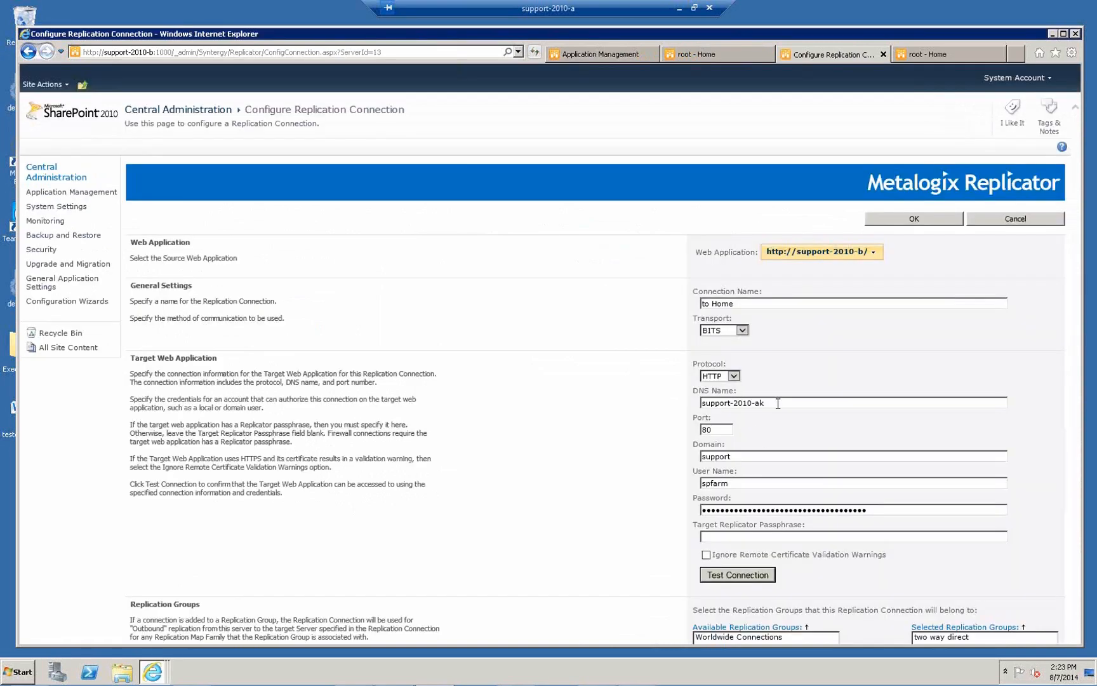
click(778, 403)
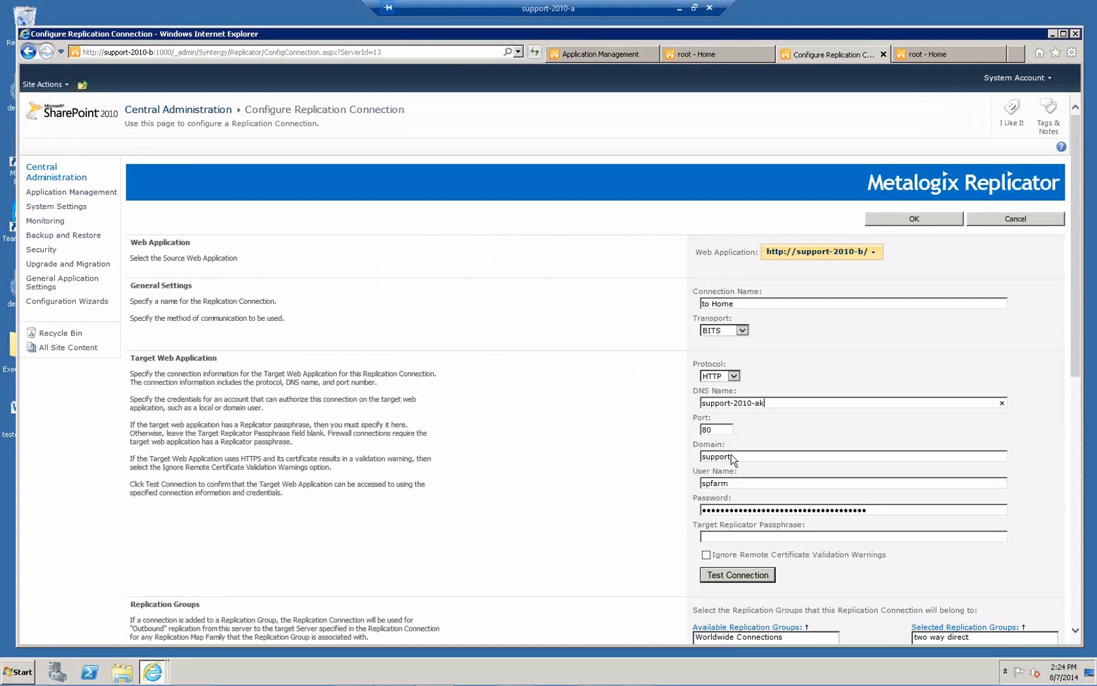
key(BackSpace)
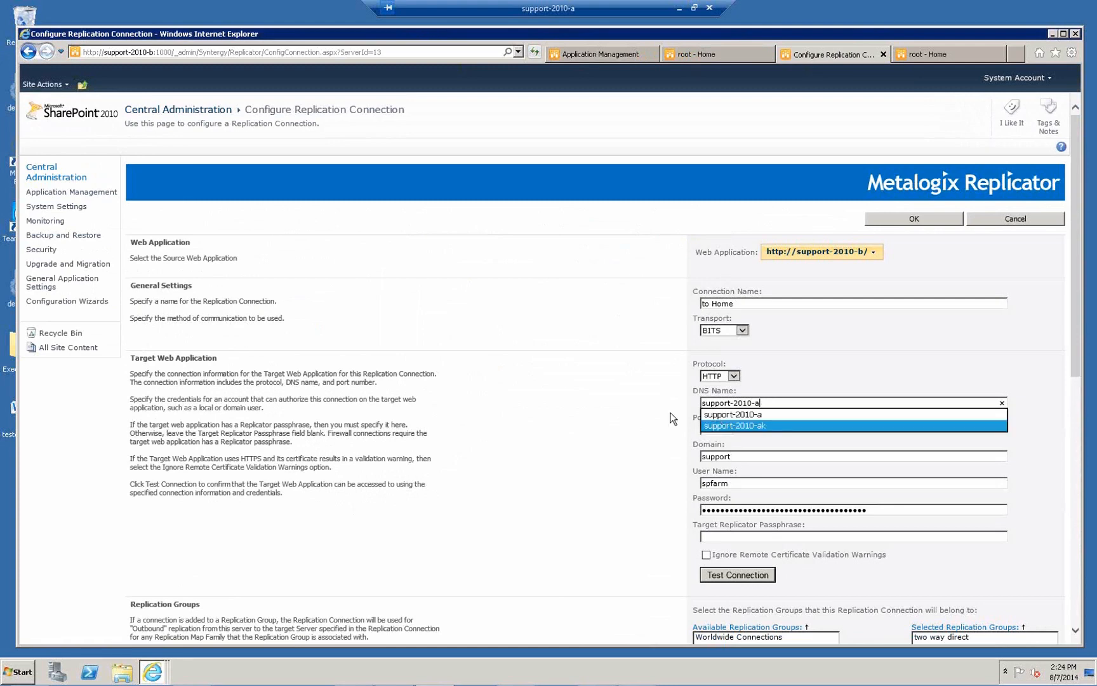
key(Escape)
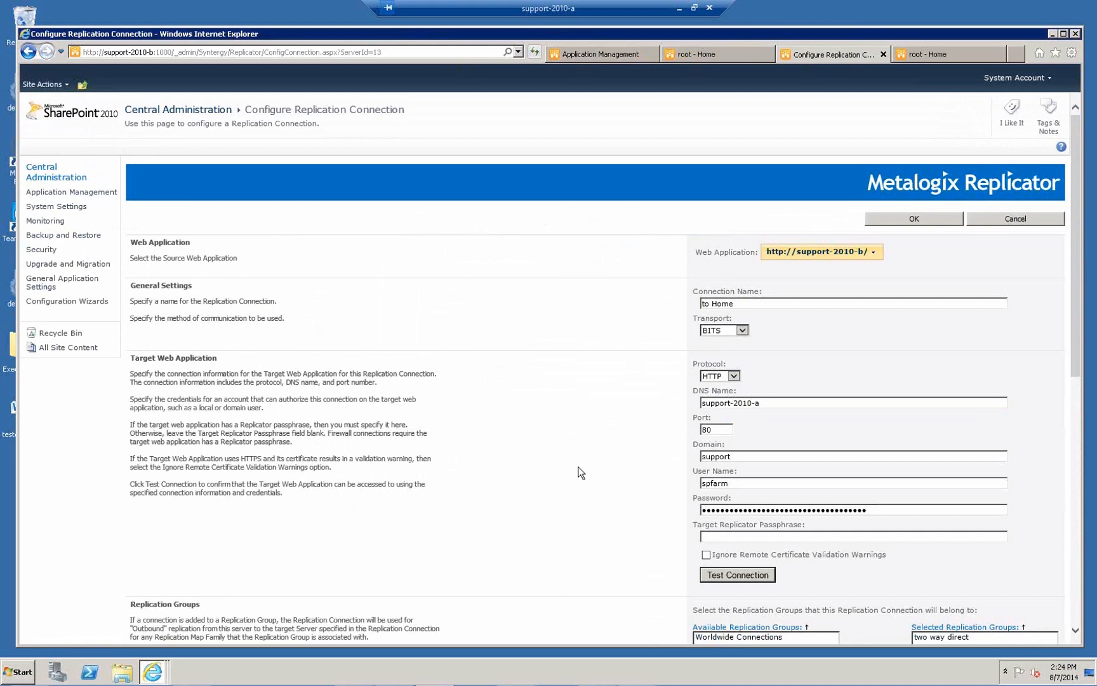
click(705, 576)
Review the available and selected replication groups of the connection, including its "two way direct" membership.
scroll(642, 537, down, 3)
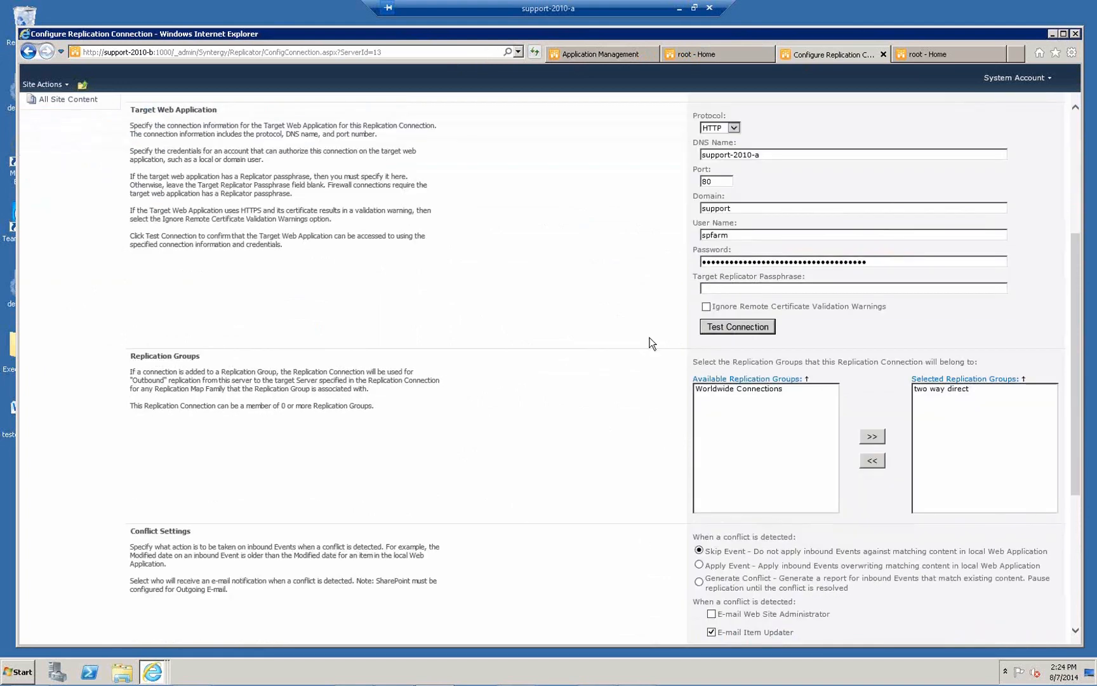
scroll(171, 320, down, 1)
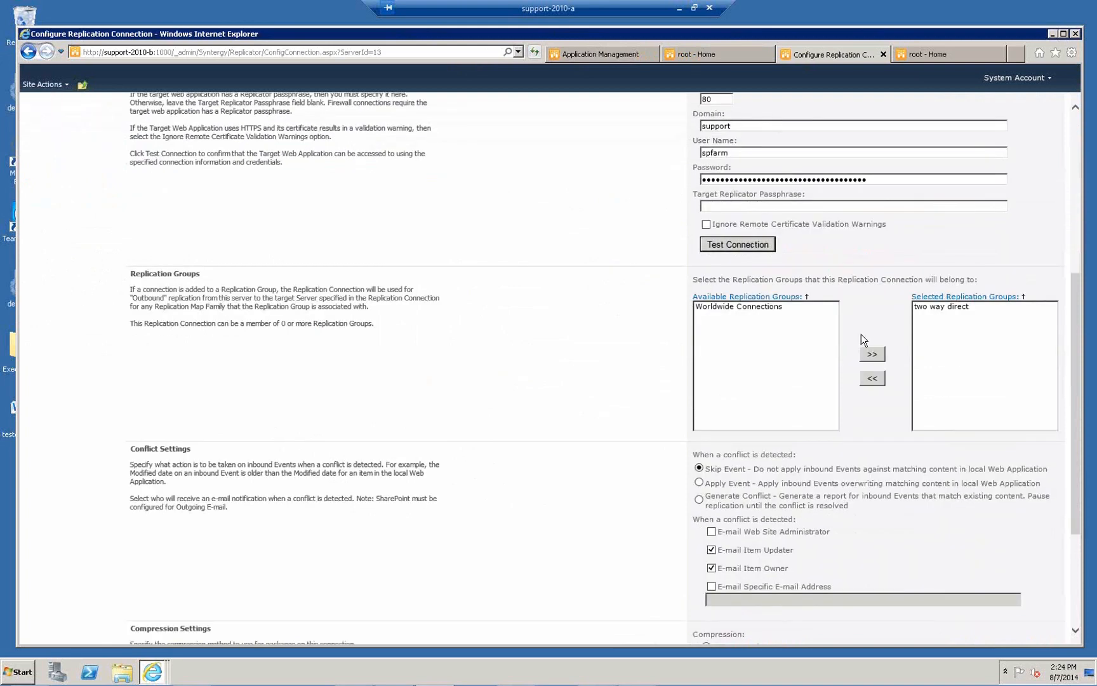
click(985, 361)
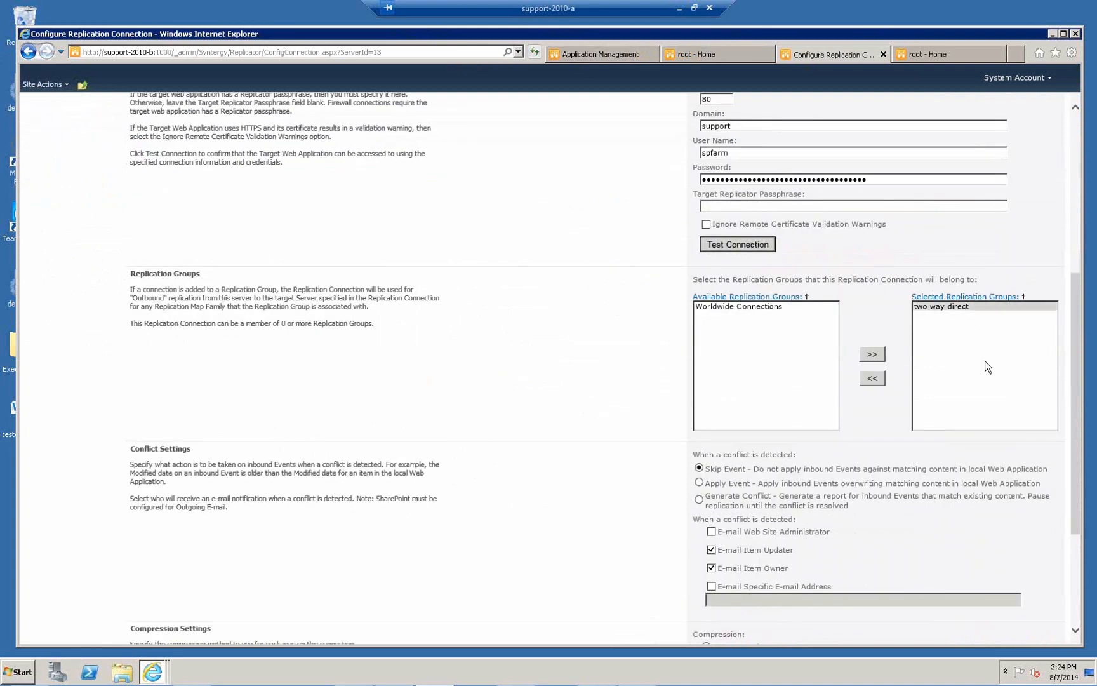
click(950, 308)
click(947, 380)
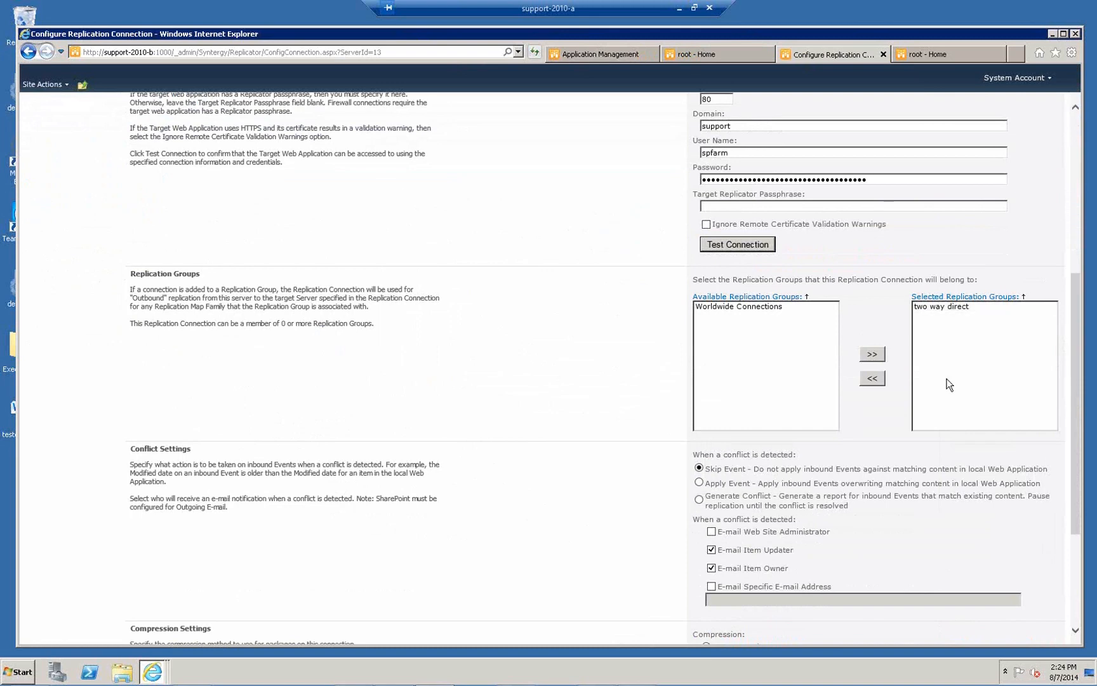
click(946, 308)
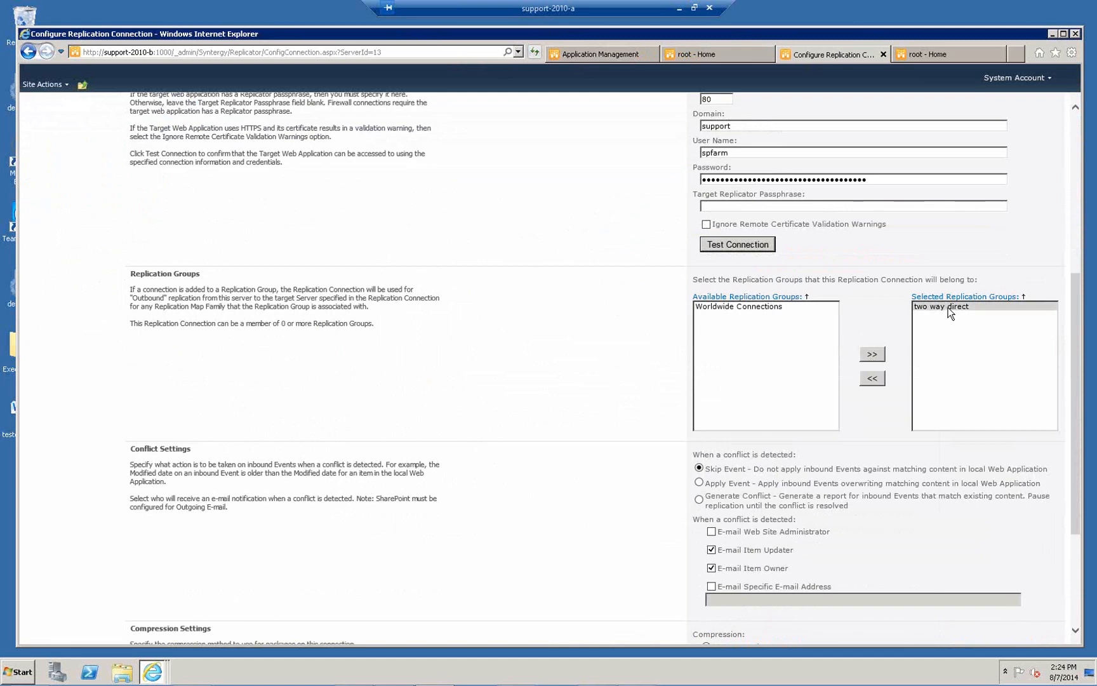
click(672, 433)
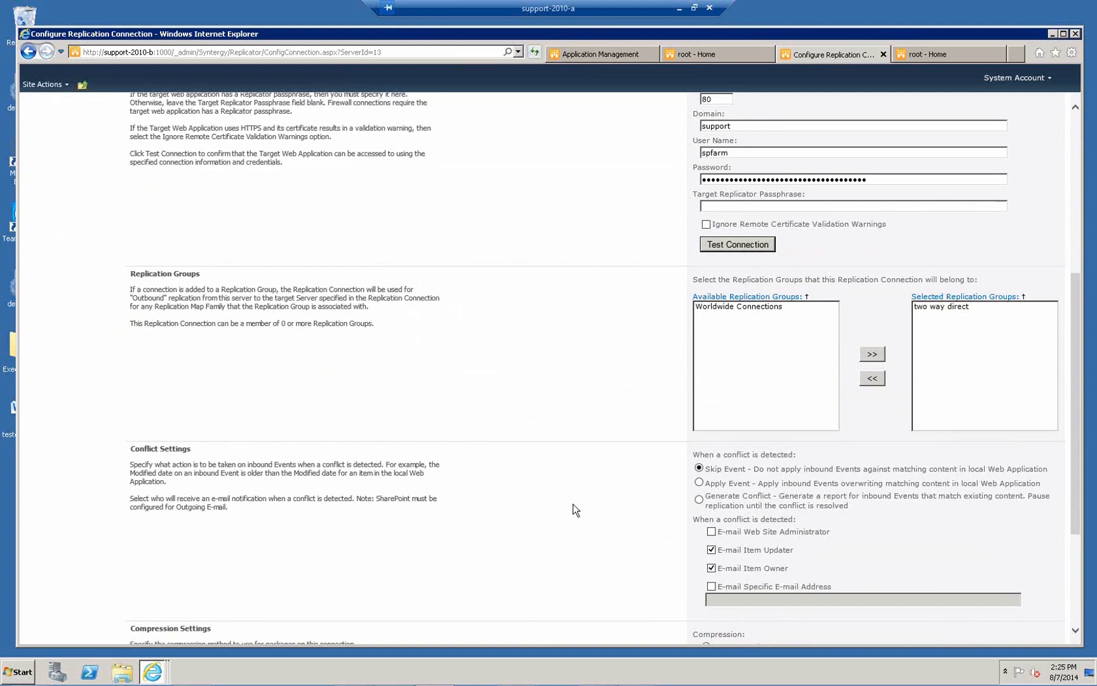
Set the connection's compression to None, expand the BITS transport settings and choose the BITS - High Priority mode.
scroll(684, 425, down, 1)
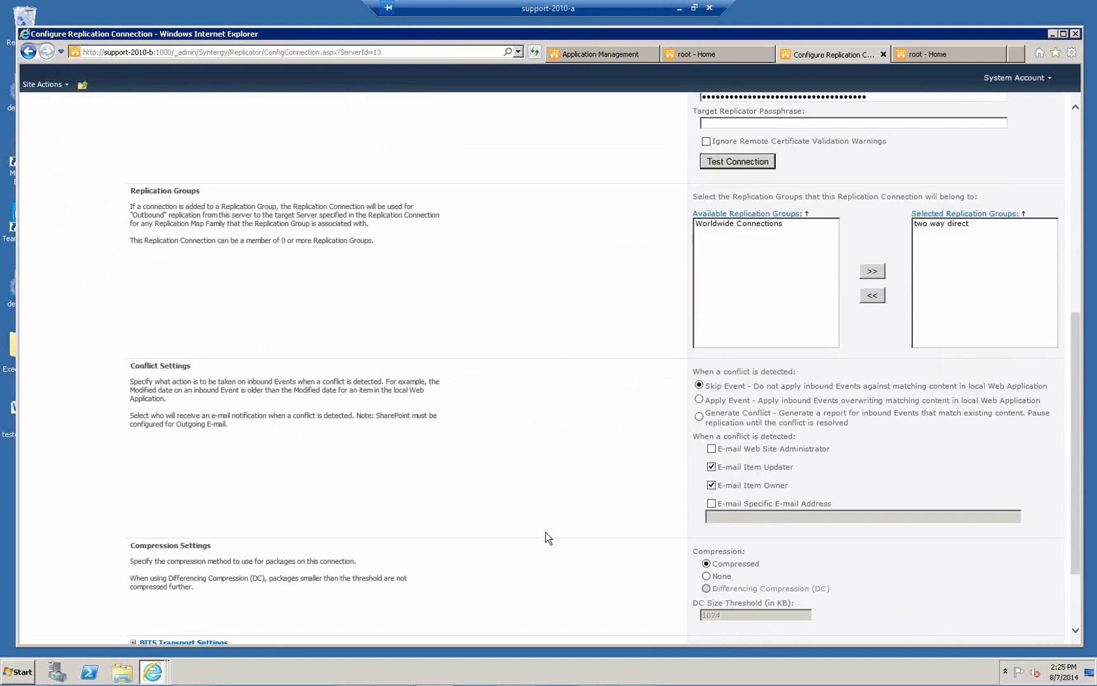
scroll(546, 532, down, 2)
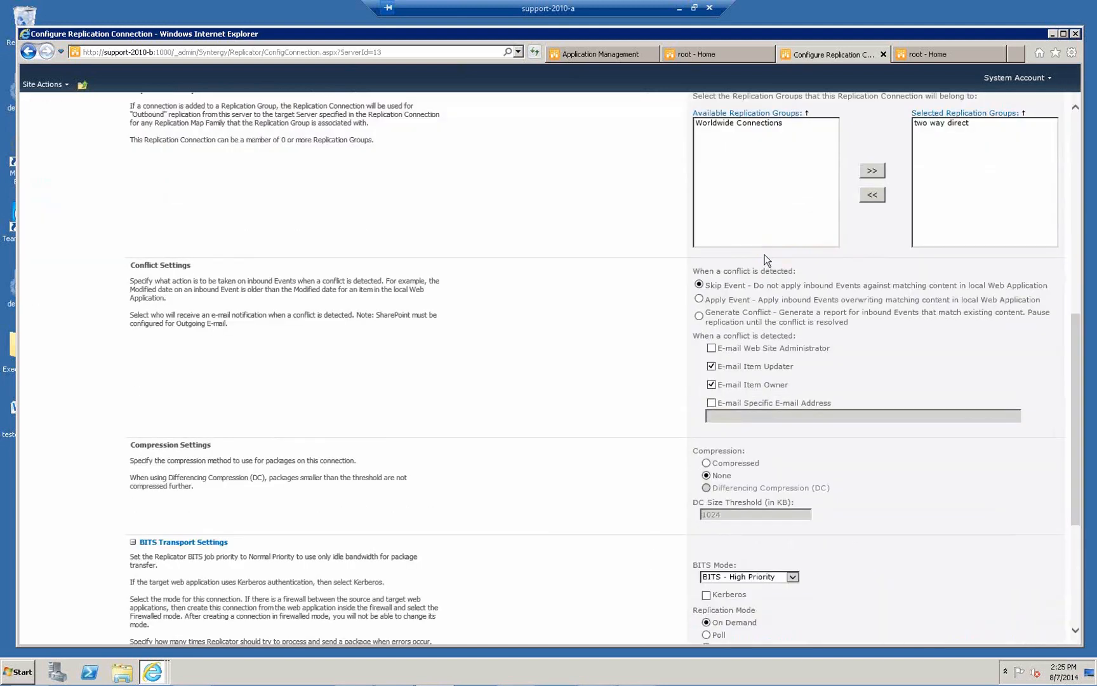
scroll(820, 240, down, 4)
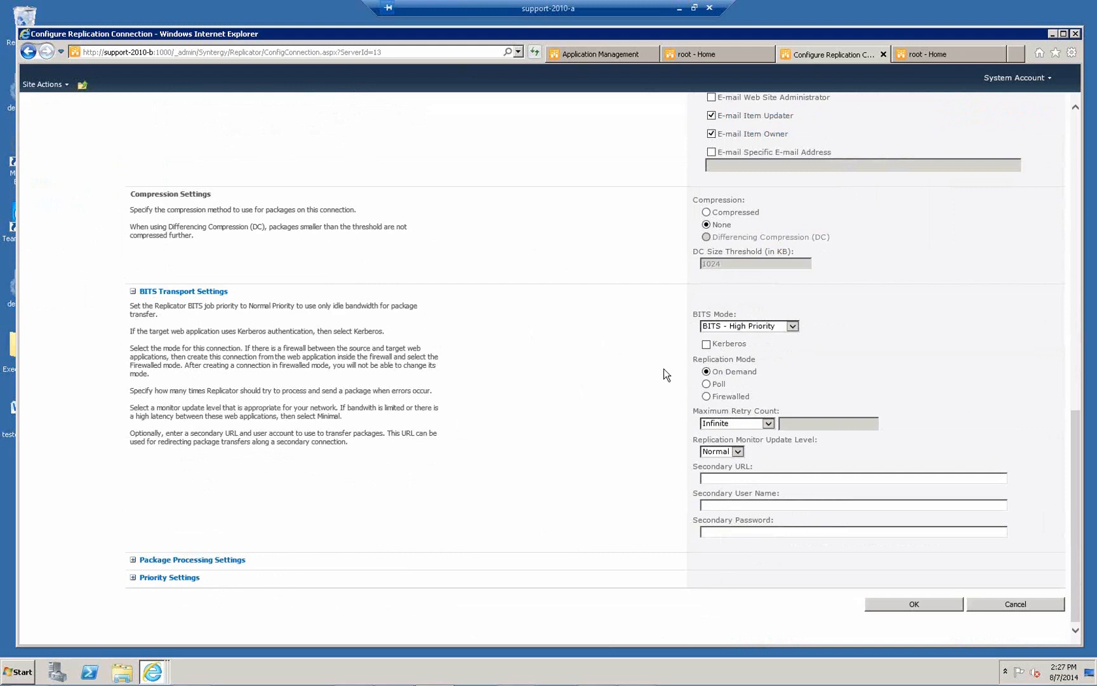
click(792, 327)
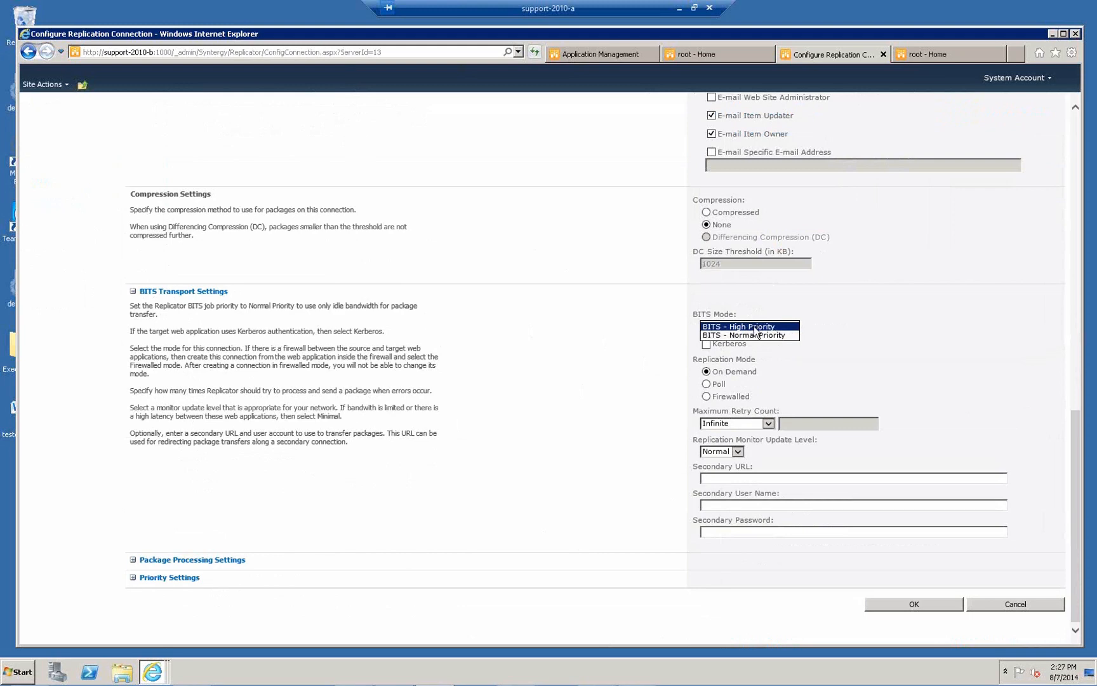
click(756, 329)
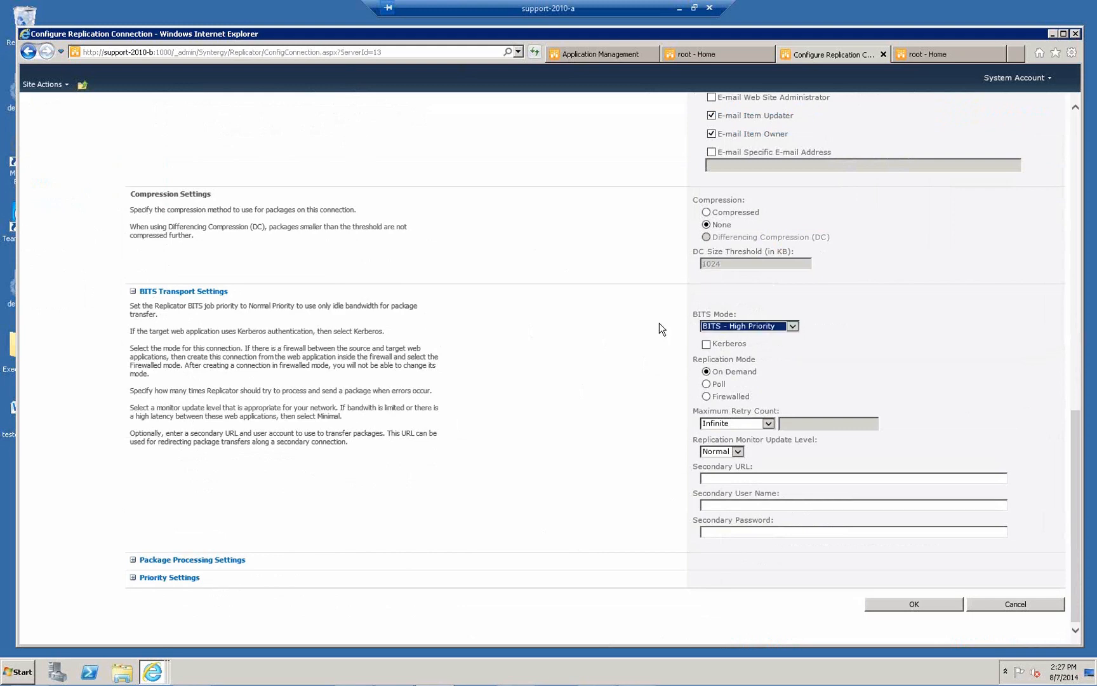
click(659, 323)
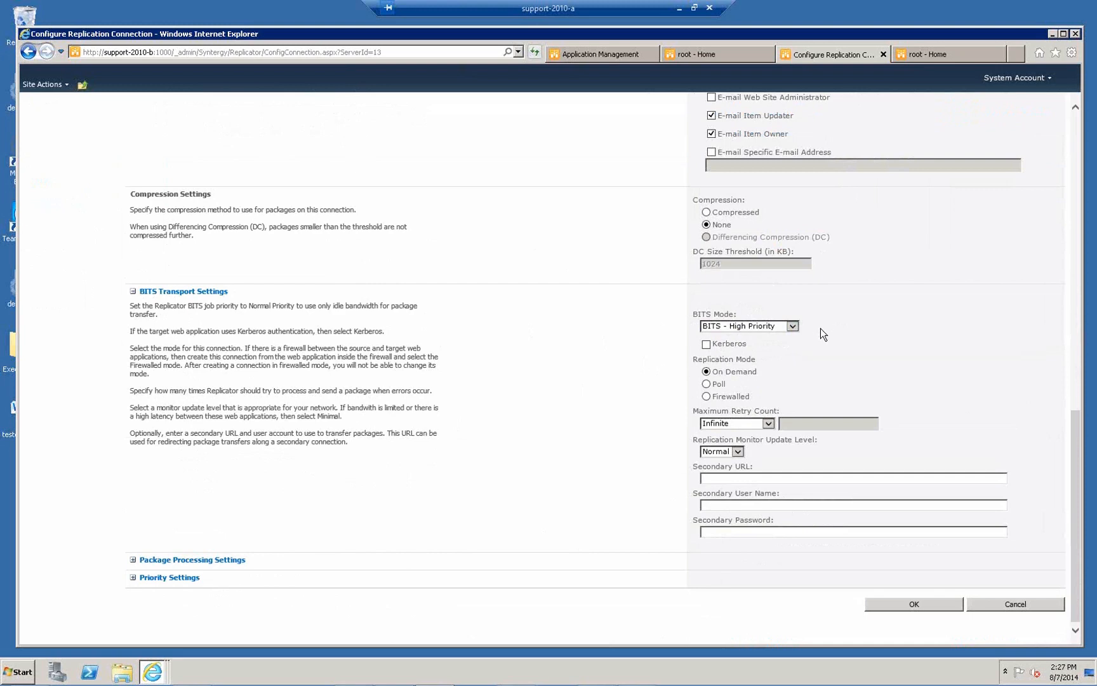
Review the BITS mode and replication monitor update level options, keeping BITS - High Priority and Normal.
click(788, 327)
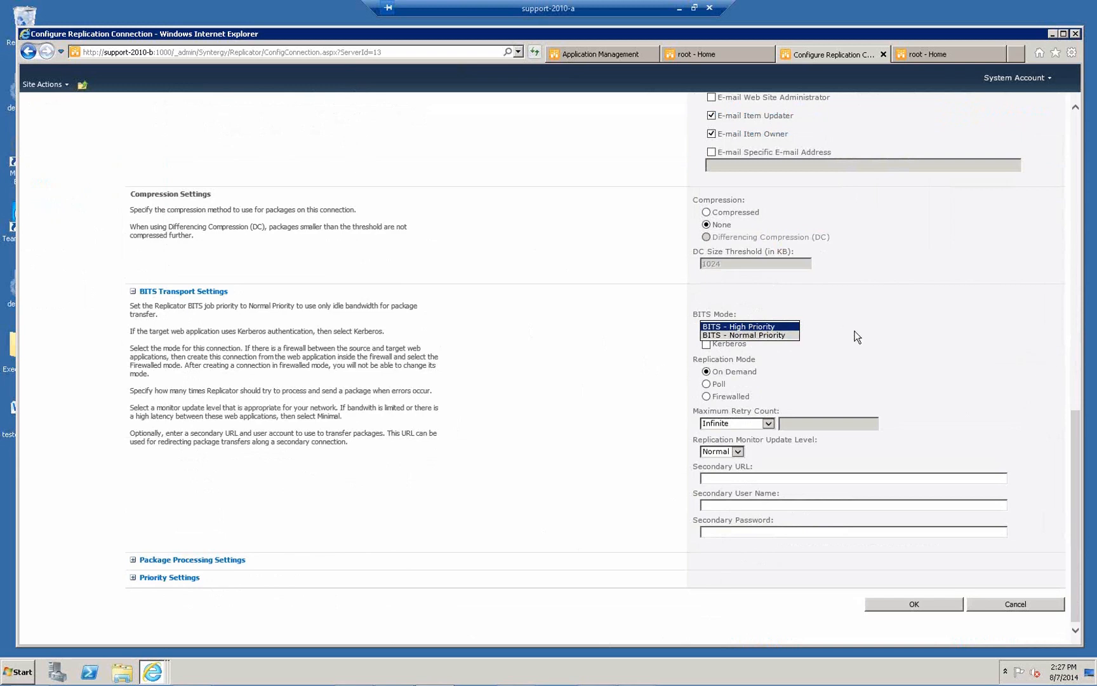
click(724, 327)
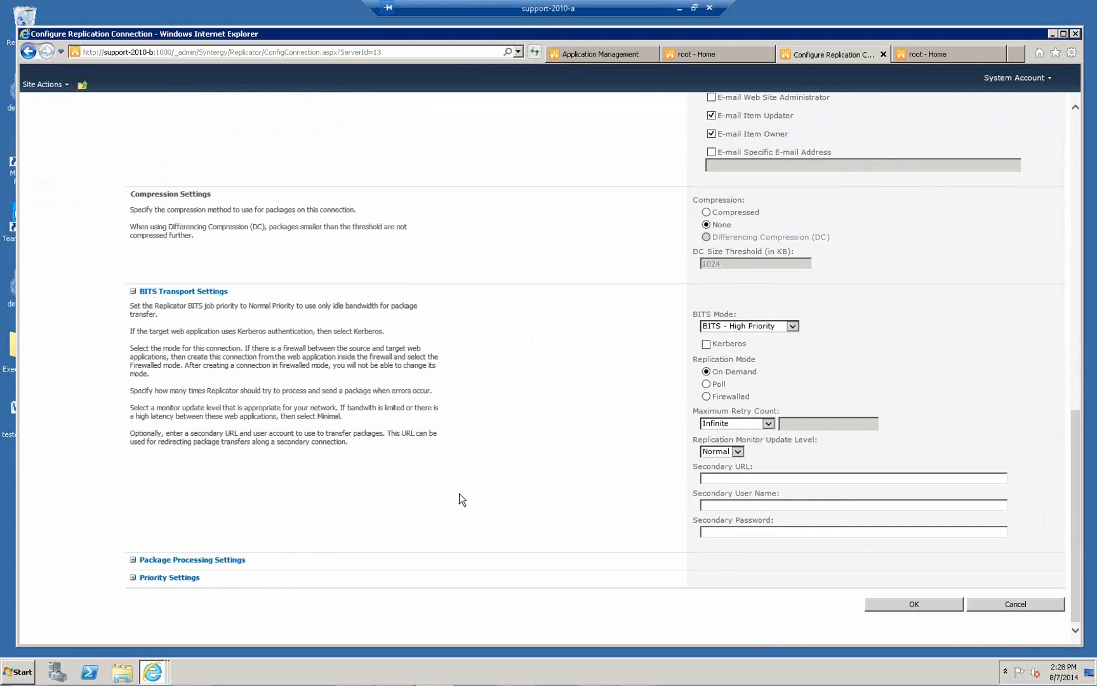
click(738, 451)
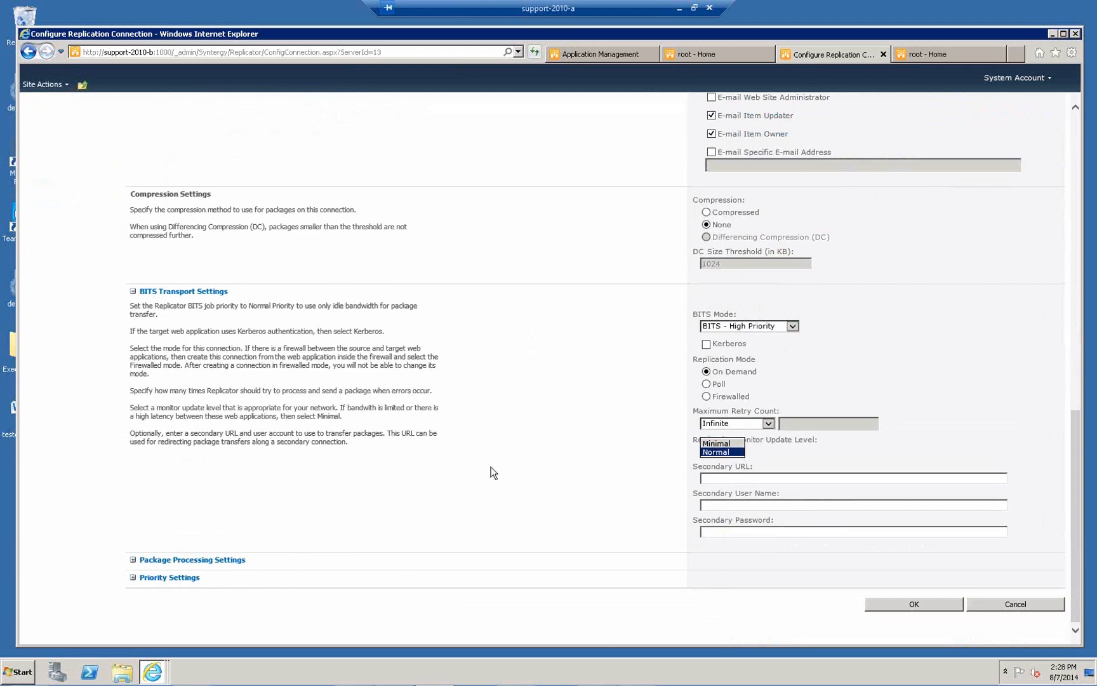
click(162, 520)
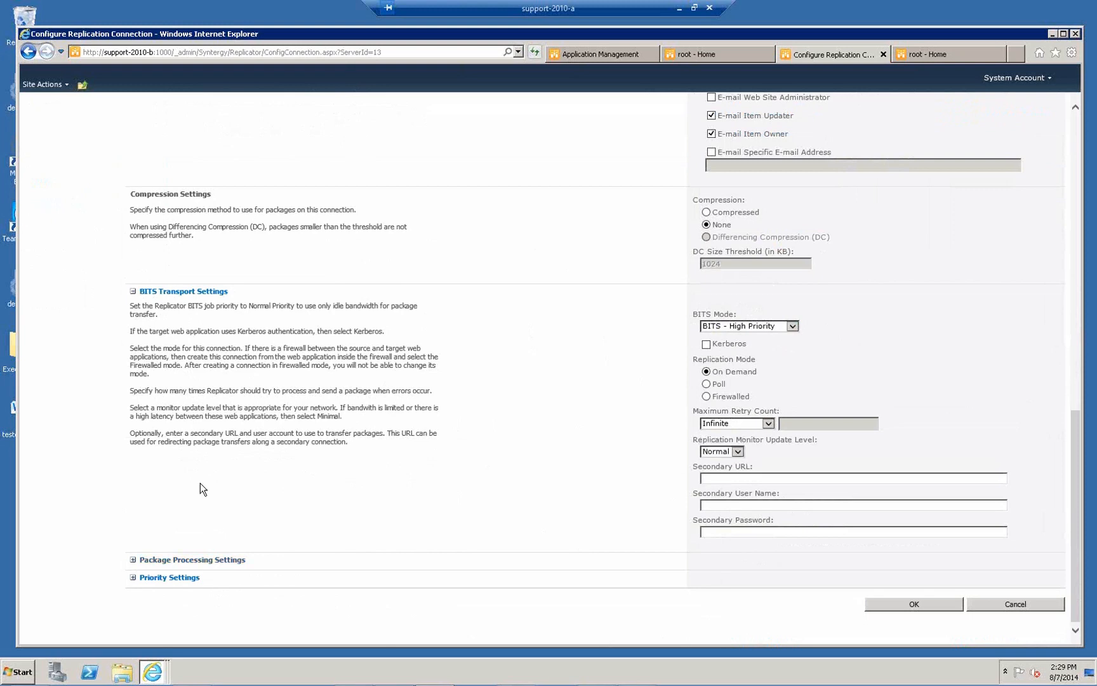
Review the connection's package processing and priority settings, and leave its configuration without saving.
scroll(513, 459, down, 3)
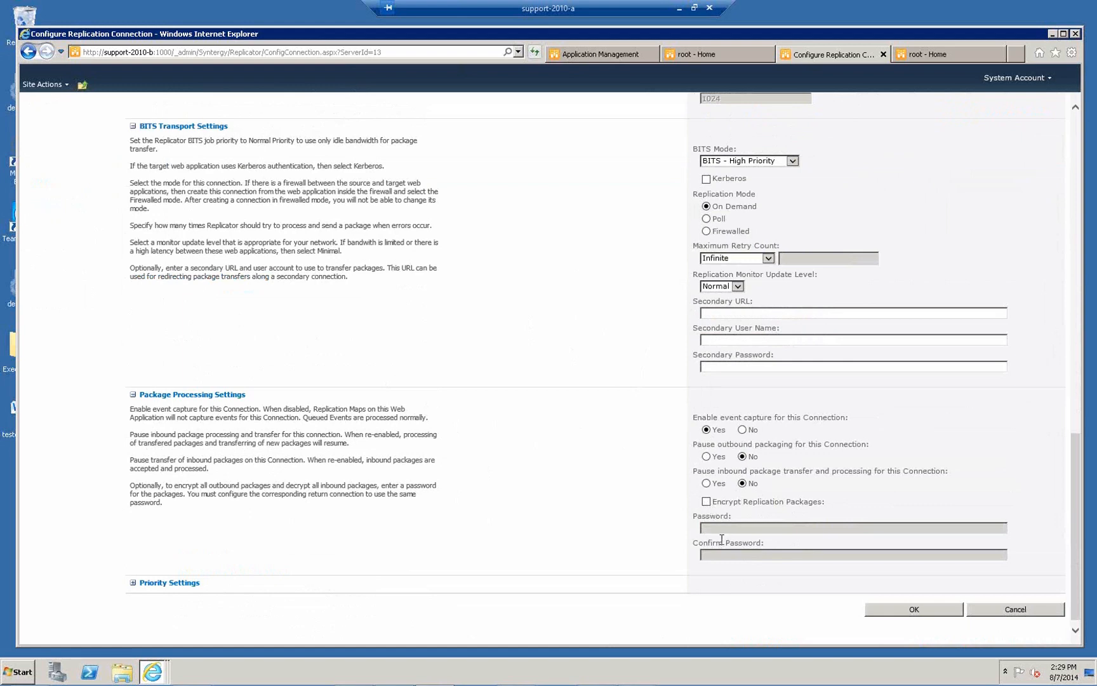
click(135, 585)
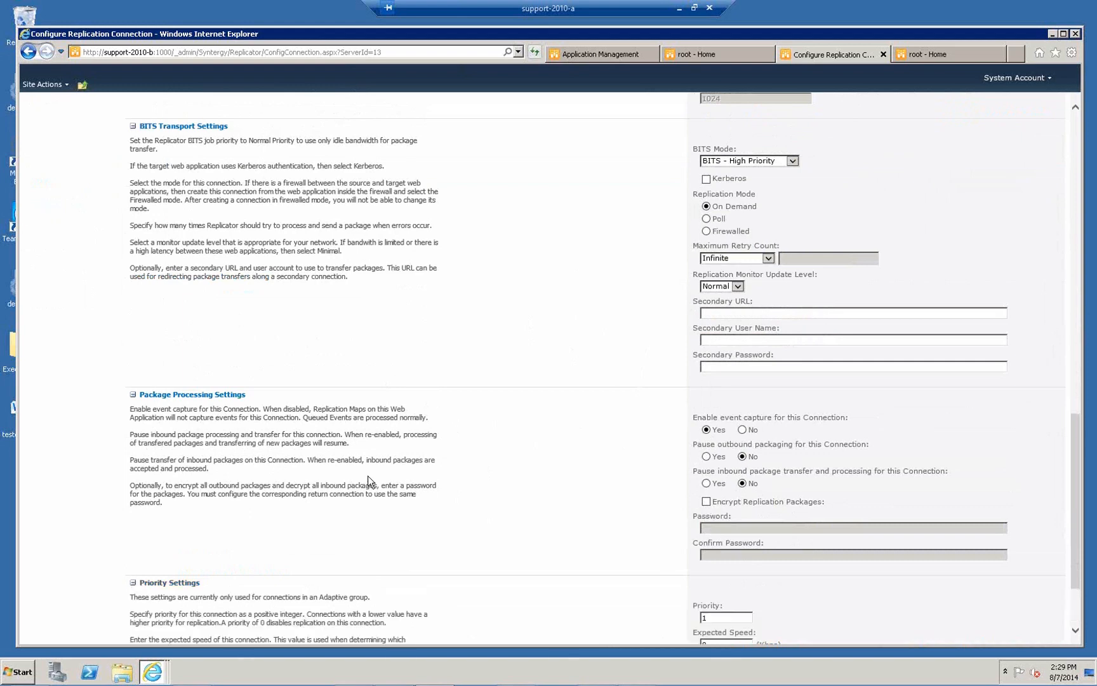
scroll(376, 496, down, 3)
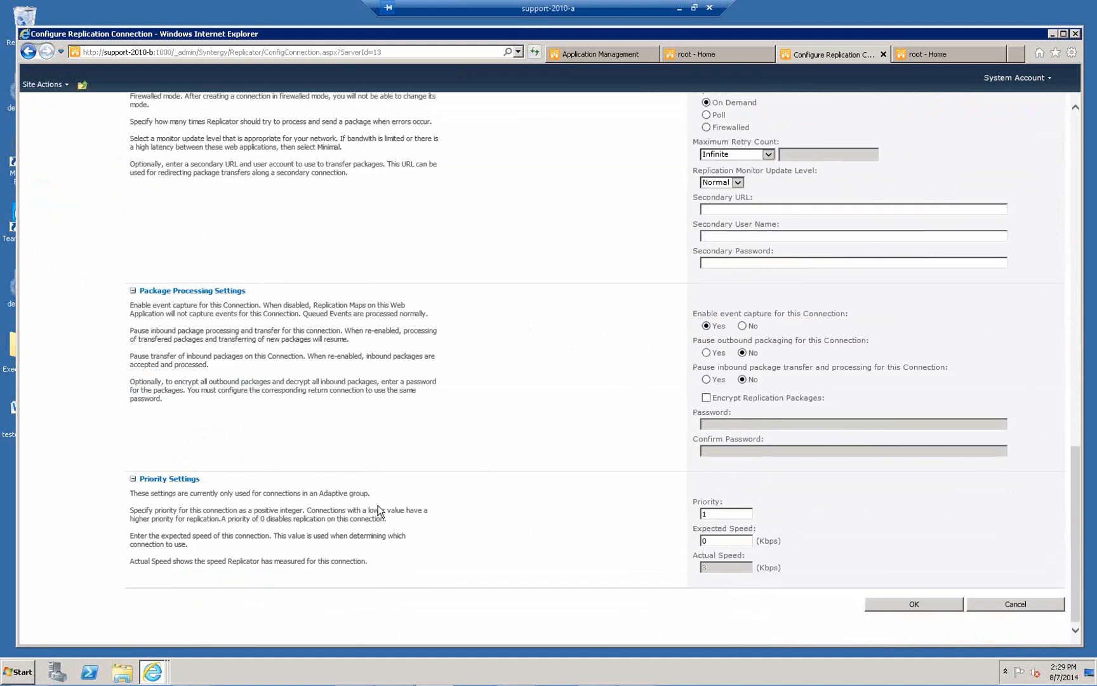
click(1009, 605)
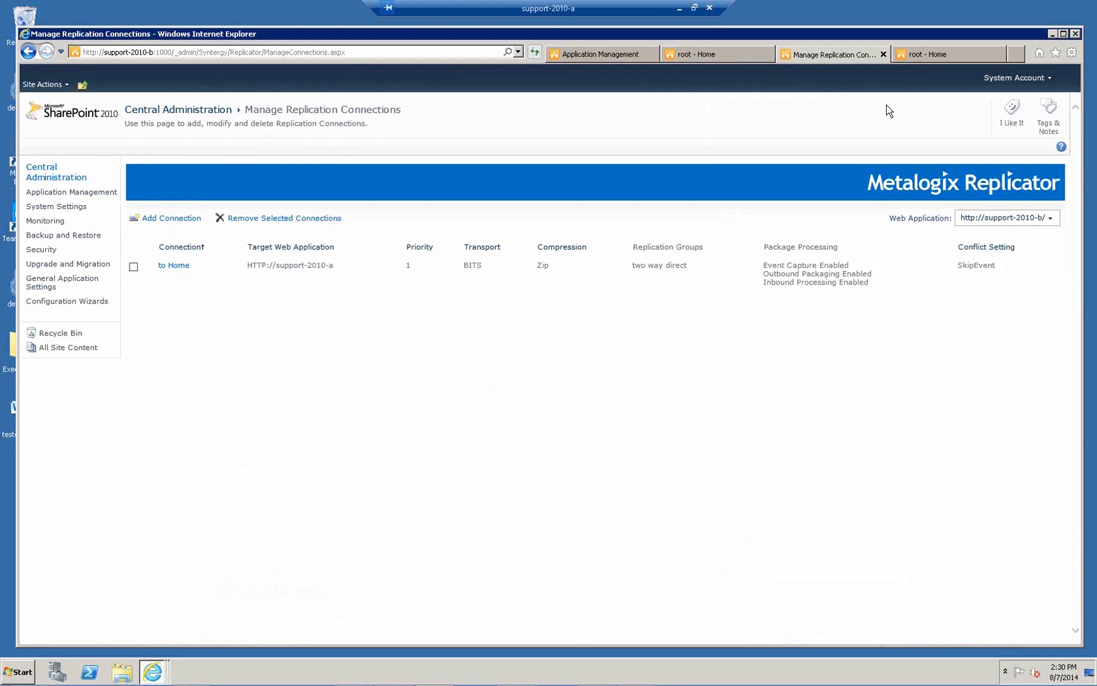
Open the Metalogix Replicator map family management page from Central Administration's application management.
click(90, 193)
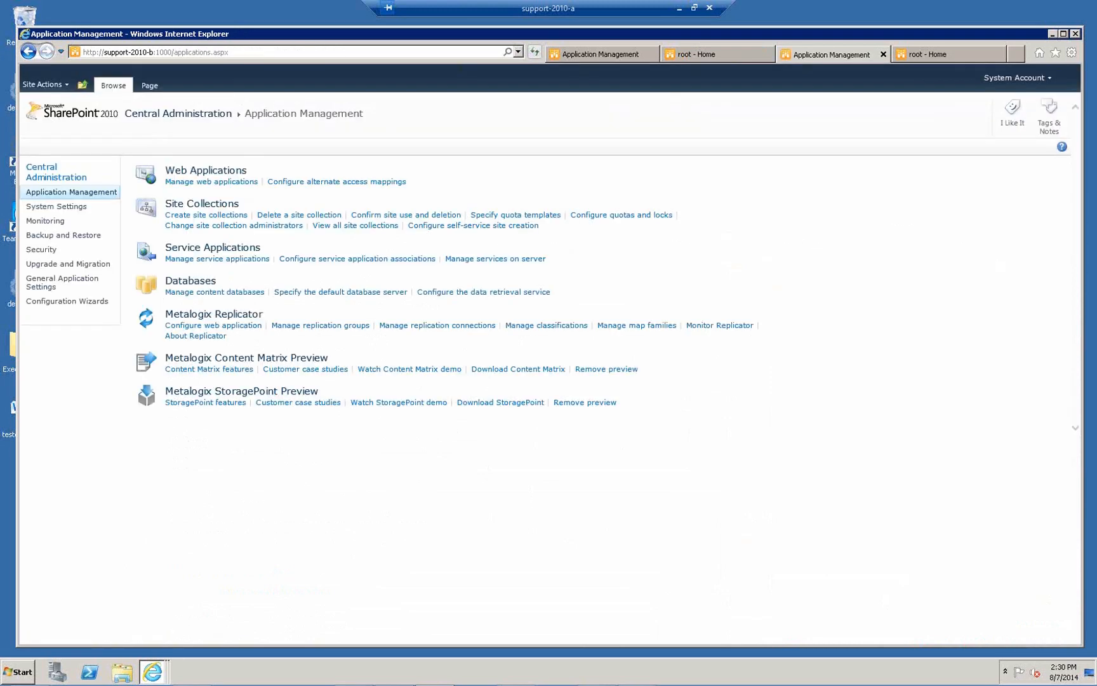
click(200, 404)
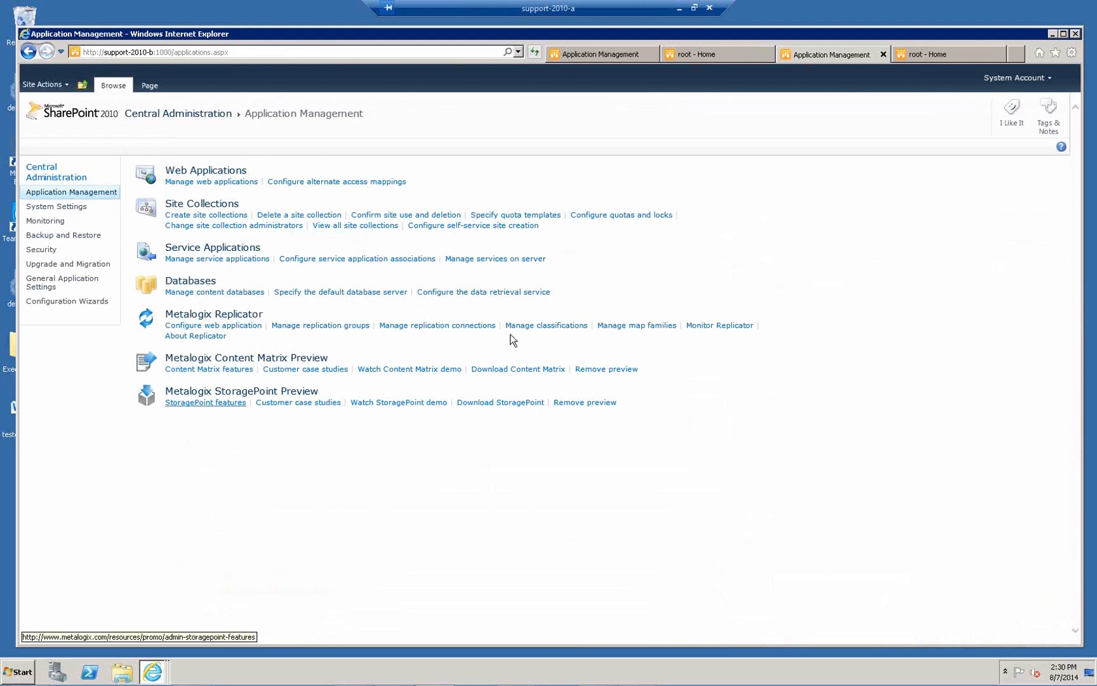
click(635, 327)
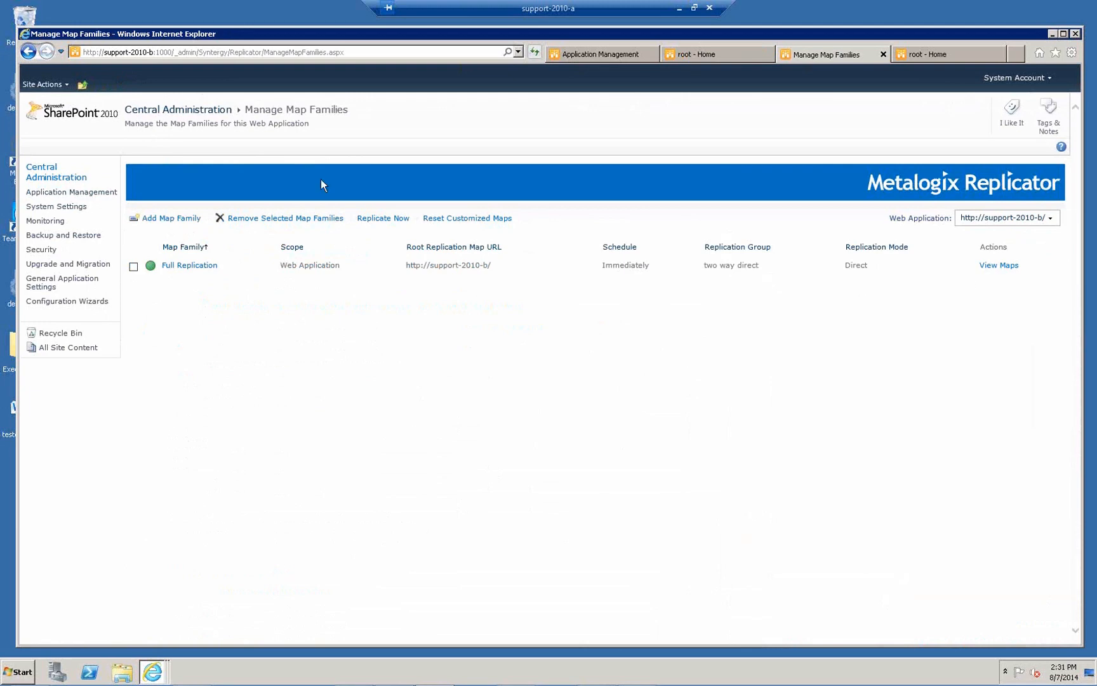
Start a new map family for support-2010-b named "all" with the Web Application scope.
click(178, 219)
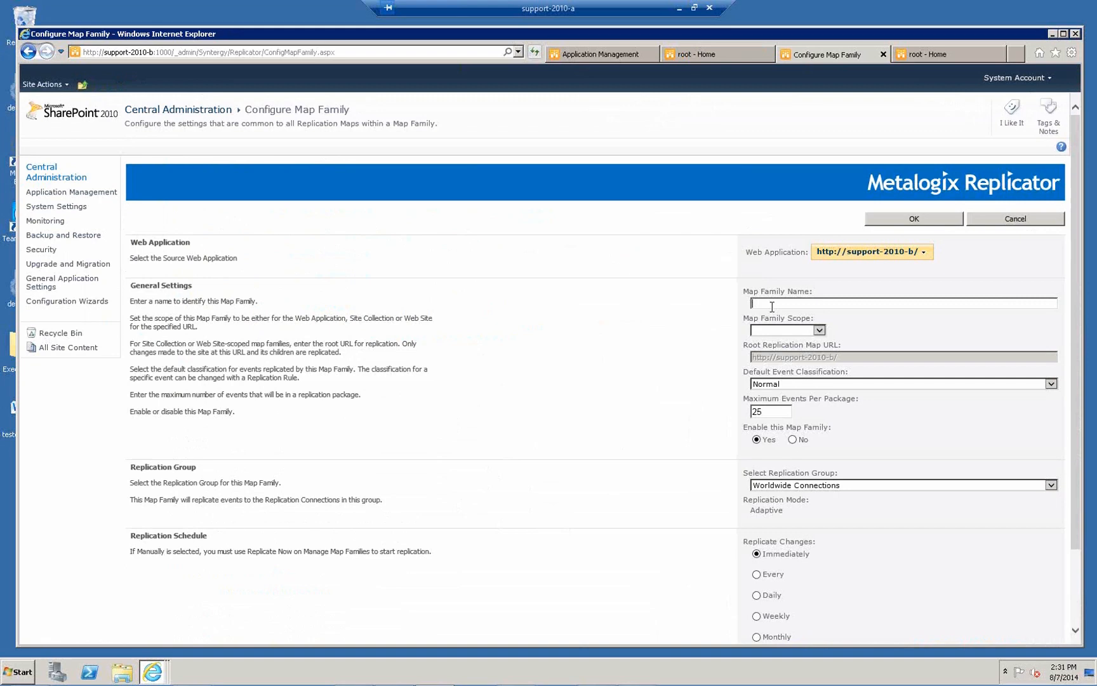
click(772, 304)
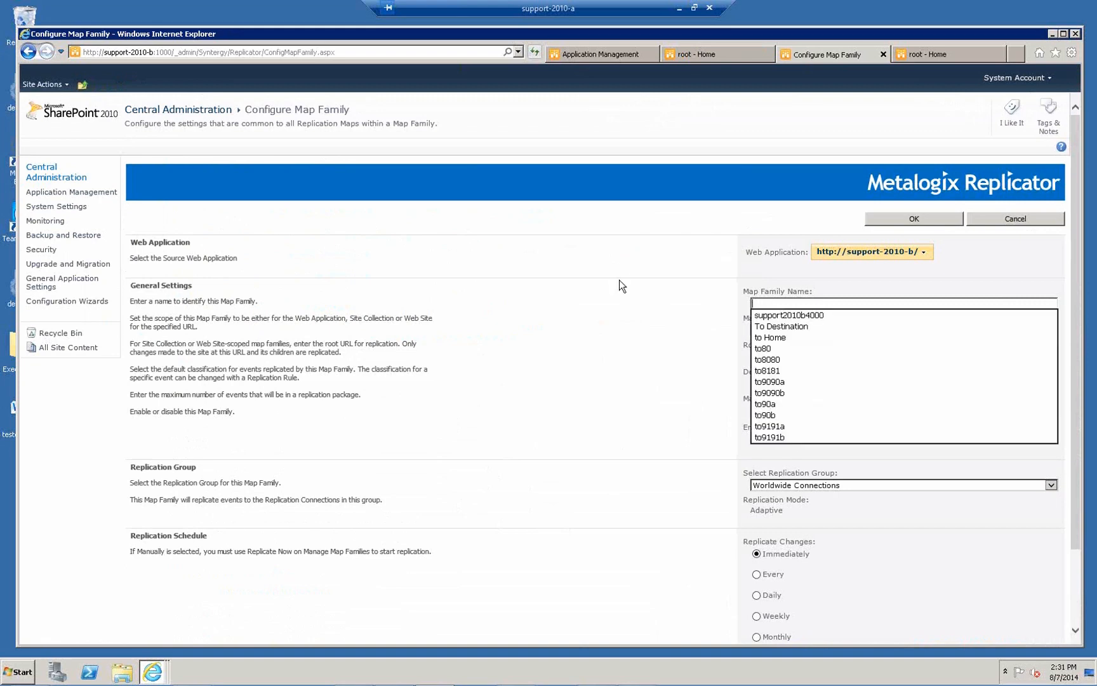
text(all)
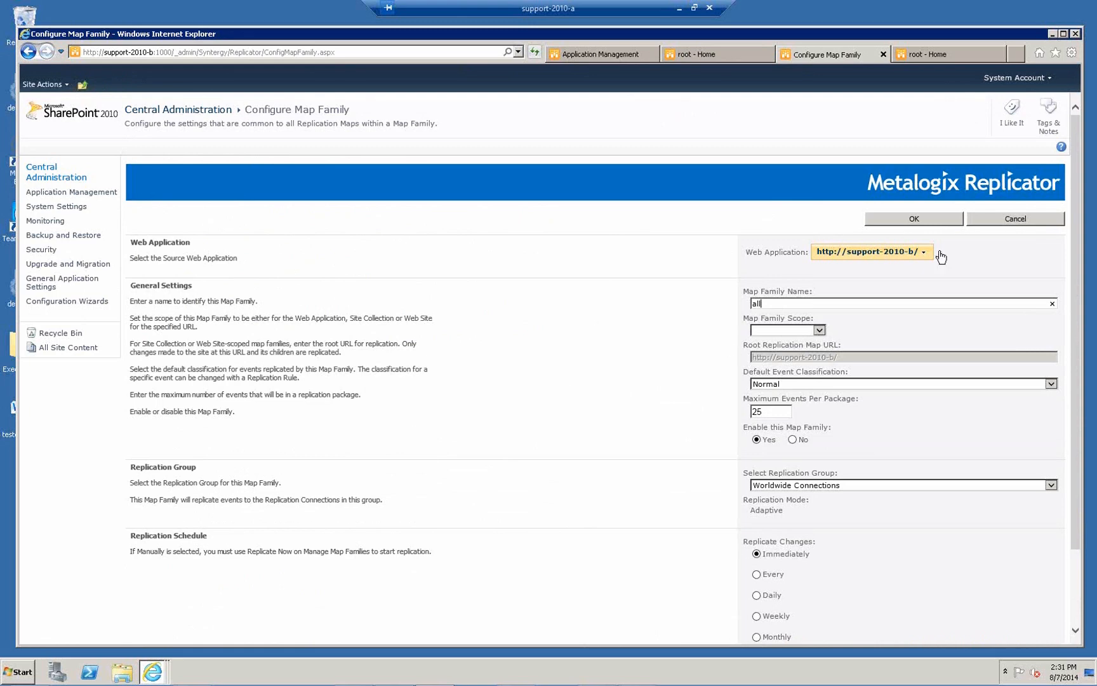
click(821, 330)
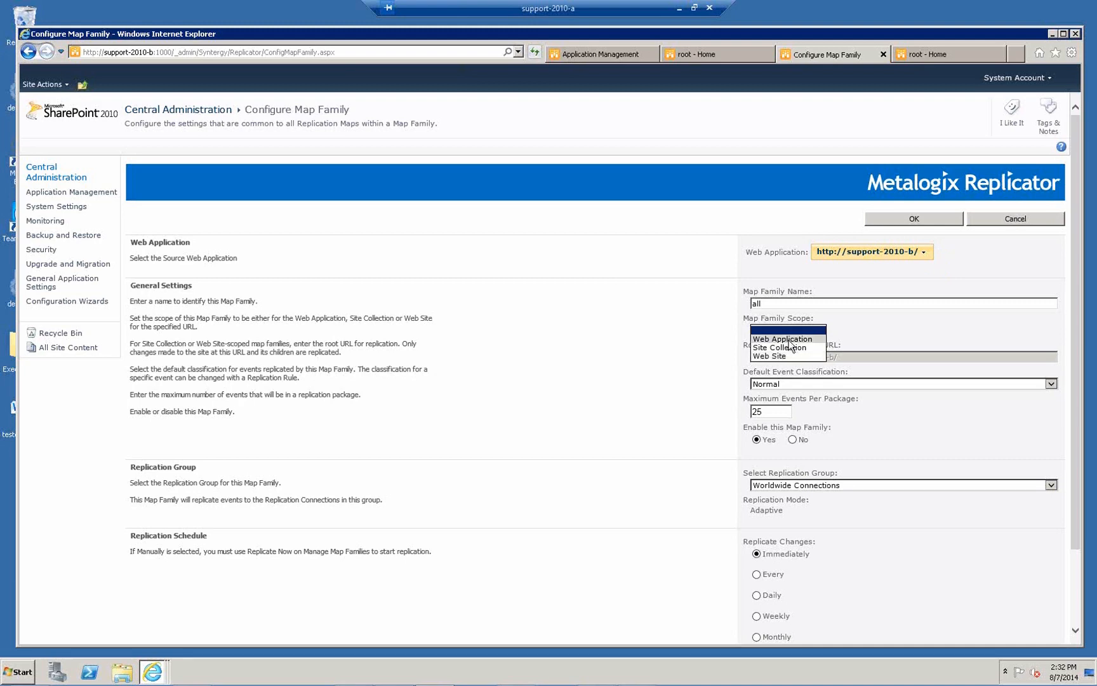
key(Return)
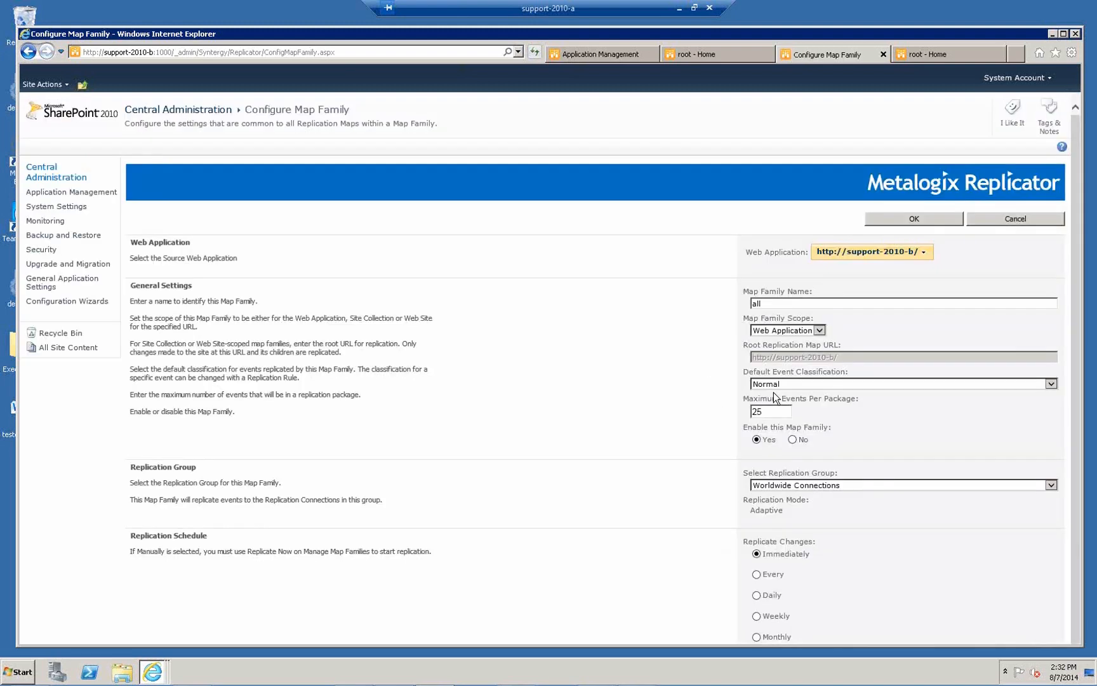
Assign the map family to the "two way direct" replication group and save it with changes replicated immediately.
click(864, 486)
click(769, 477)
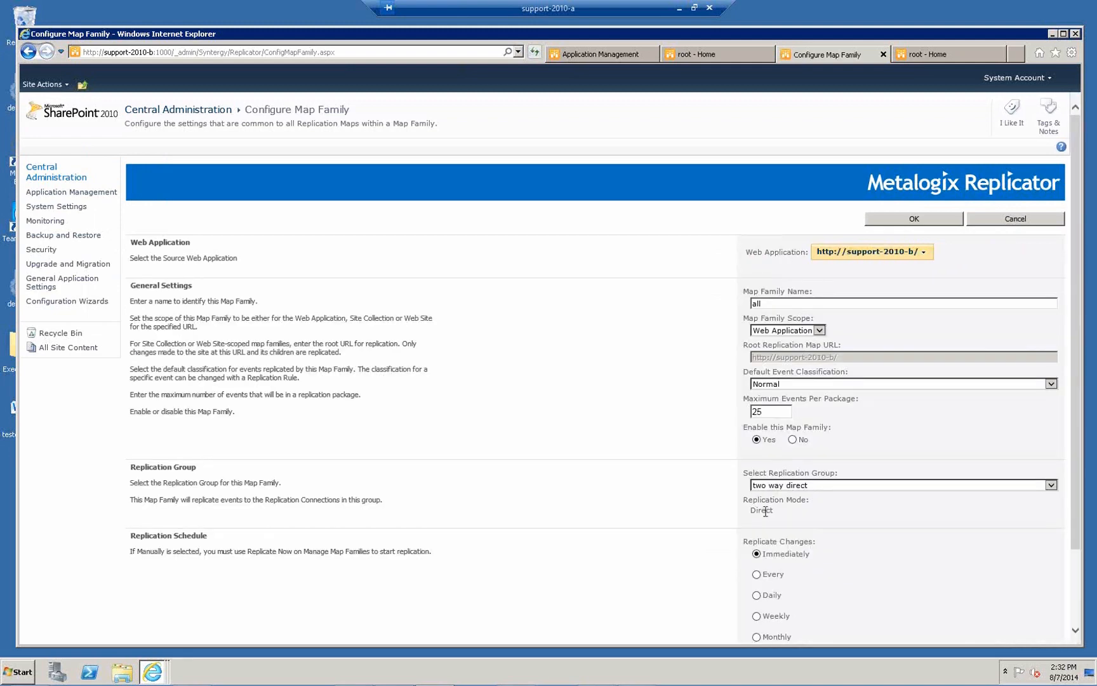
drag(756, 510, 792, 489)
click(729, 481)
scroll(761, 472, down, 2)
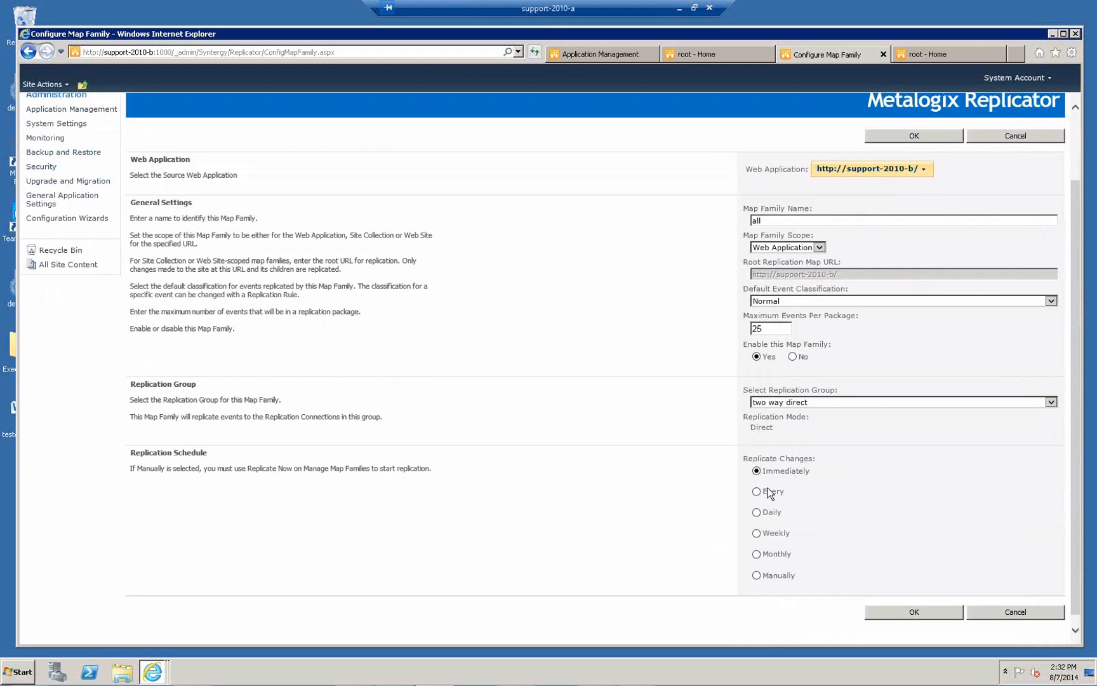
click(906, 613)
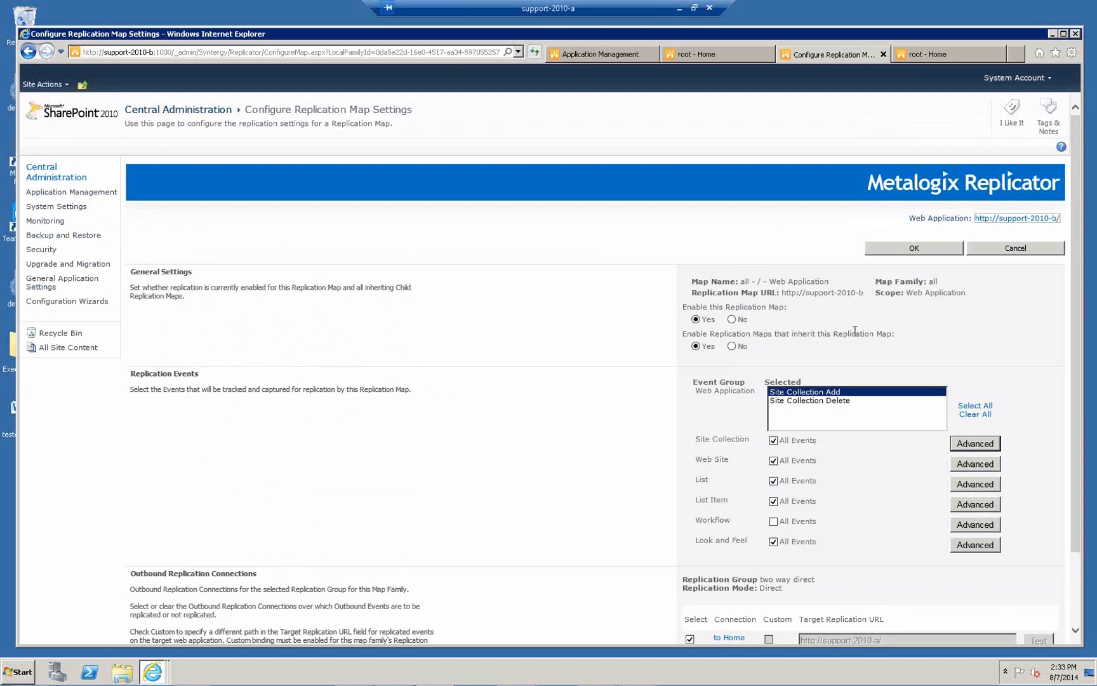
Expand the replication map's individual Site Collection and List events, and limit the List events to List Add and List Update.
drag(877, 334, 710, 333)
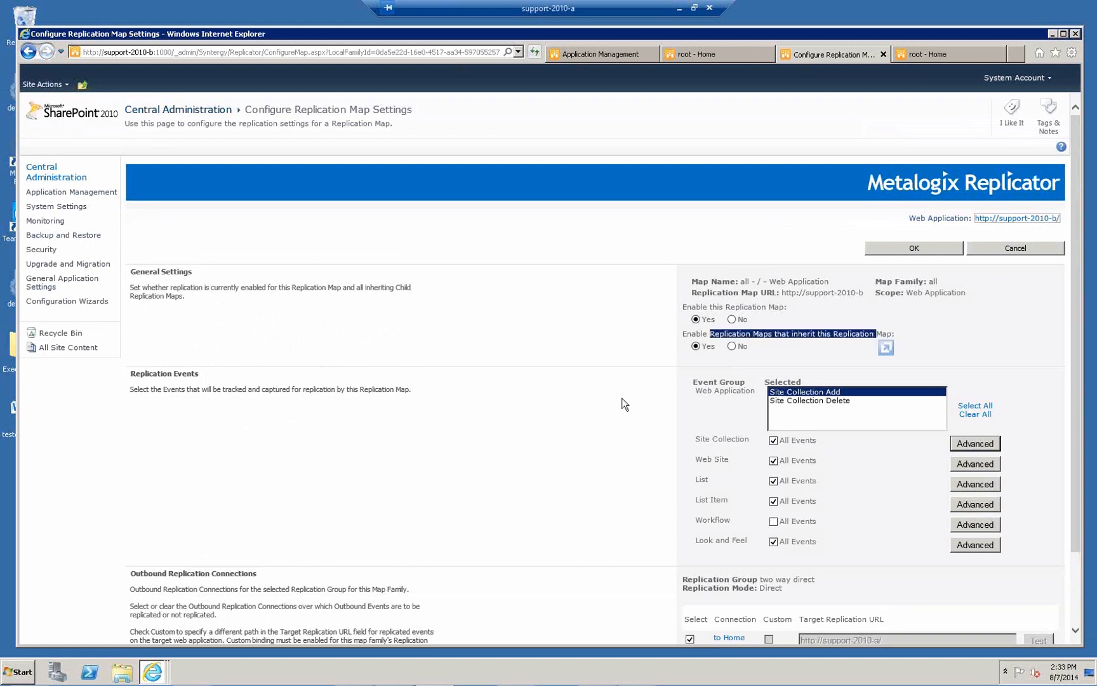
scroll(498, 298, down, 3)
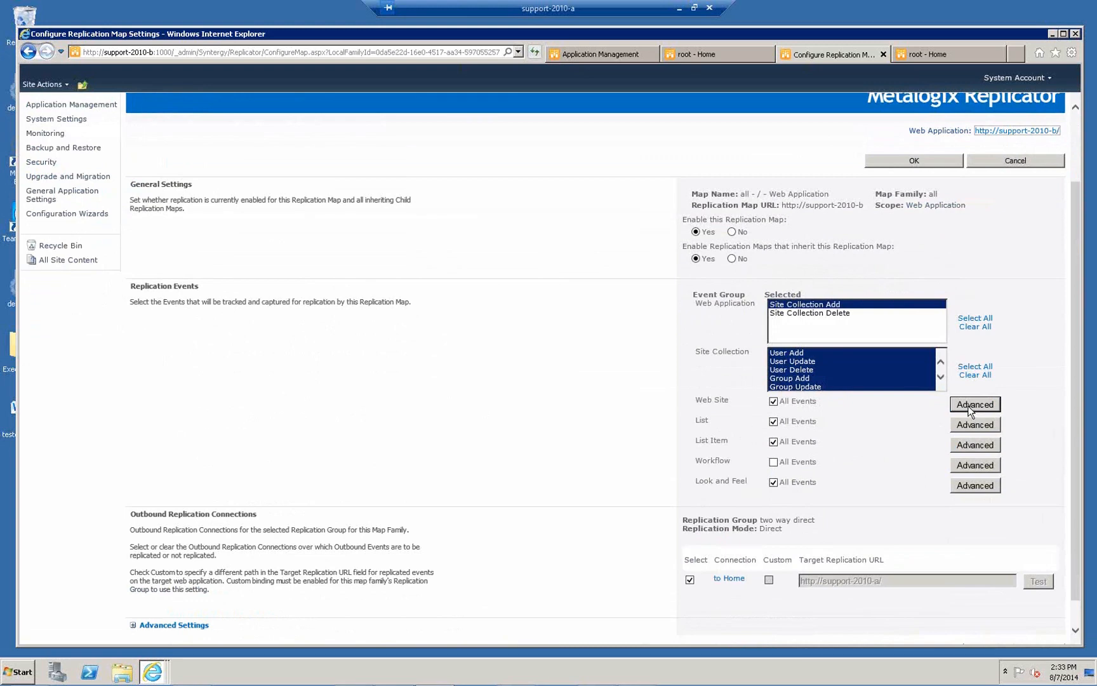
scroll(969, 405, down, 2)
click(974, 398)
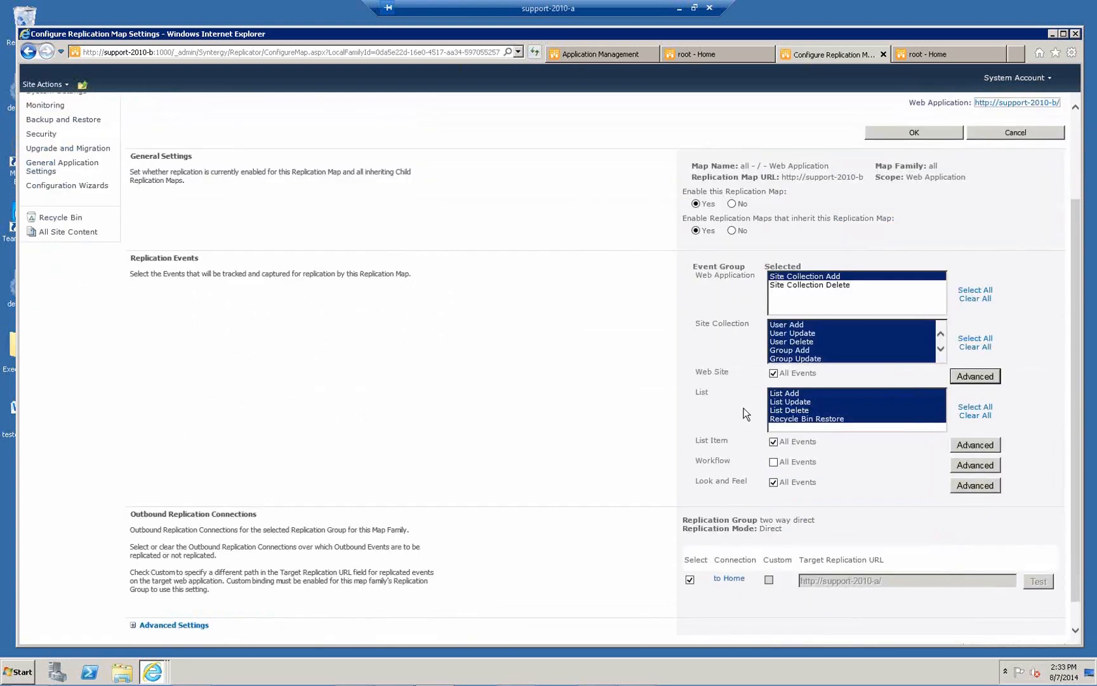
scroll(612, 367, down, 2)
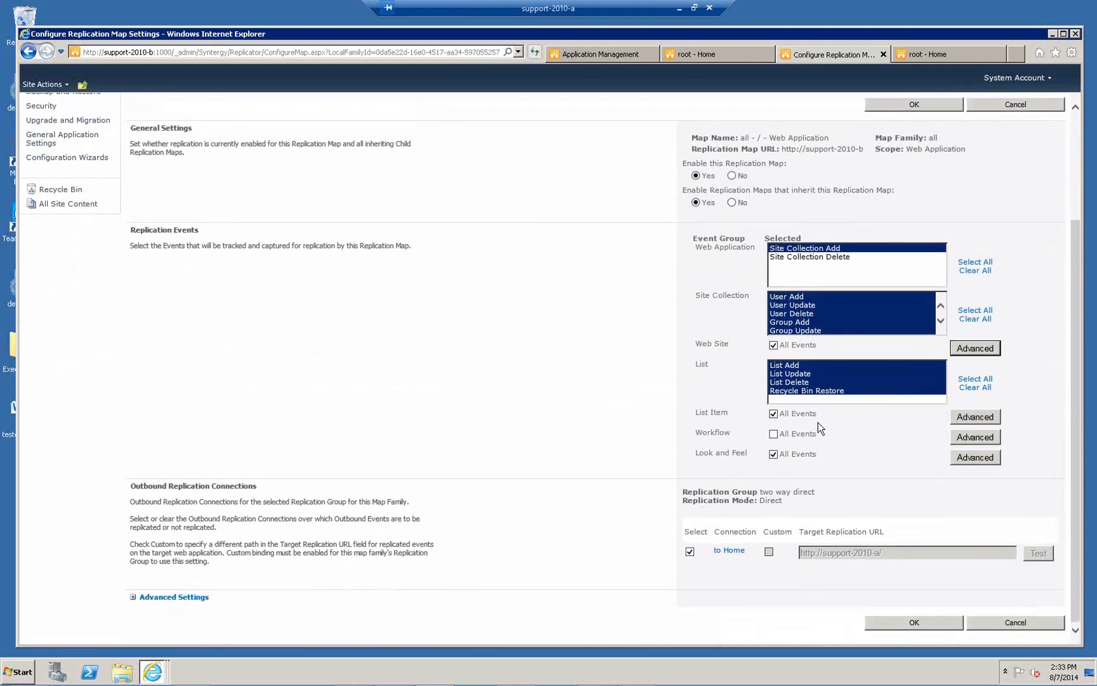
click(783, 366)
ctrl+click(788, 374)
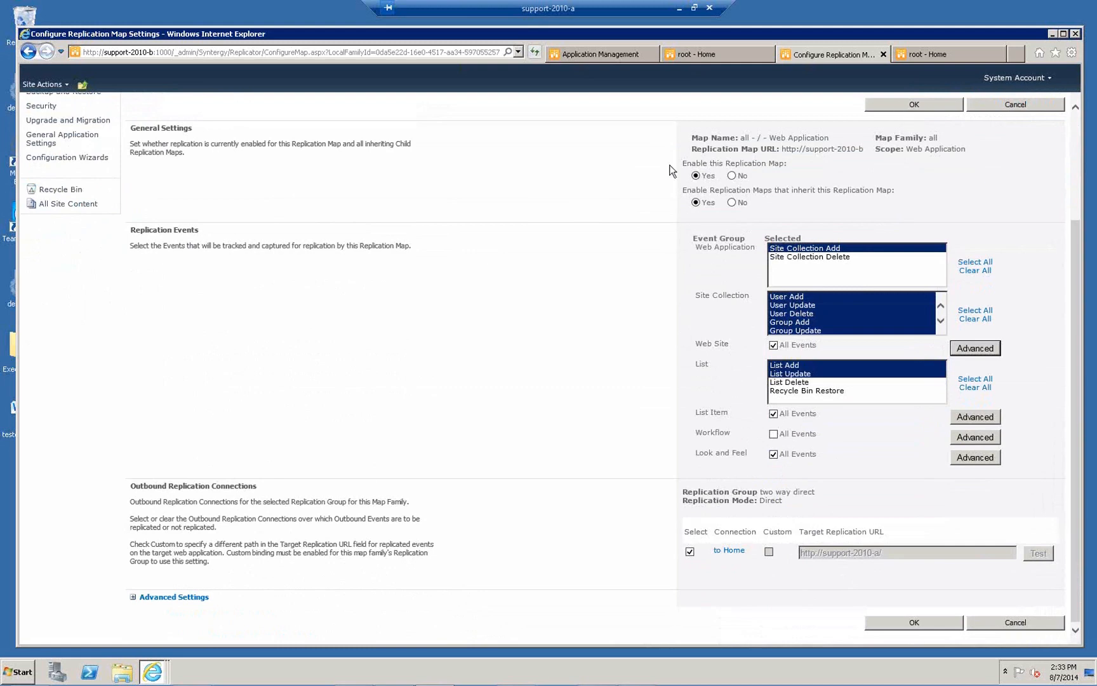
Expand the replication map's advanced settings and save the map with Title and Created column matching set to No.
triple_click(807, 143)
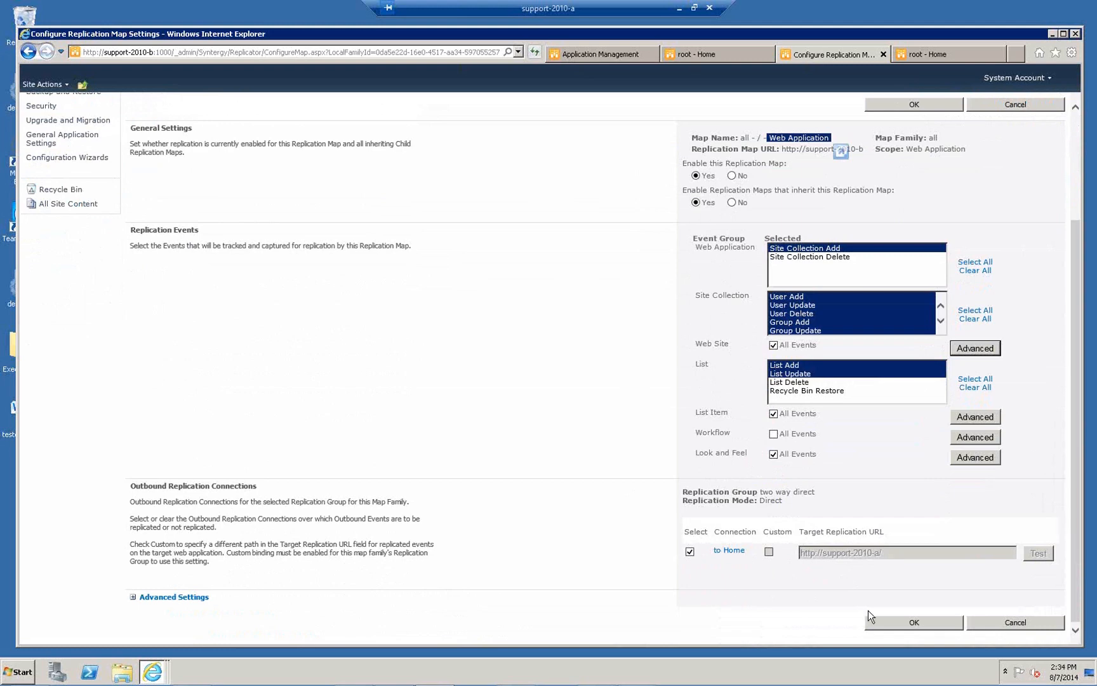
click(132, 598)
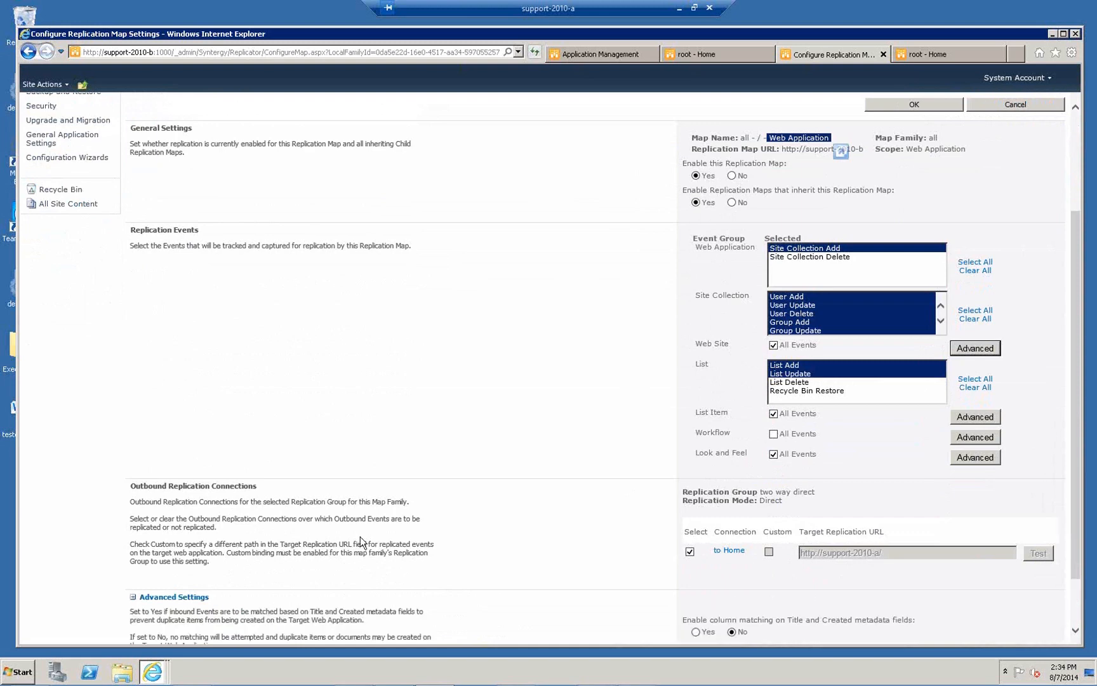
scroll(360, 537, down, 2)
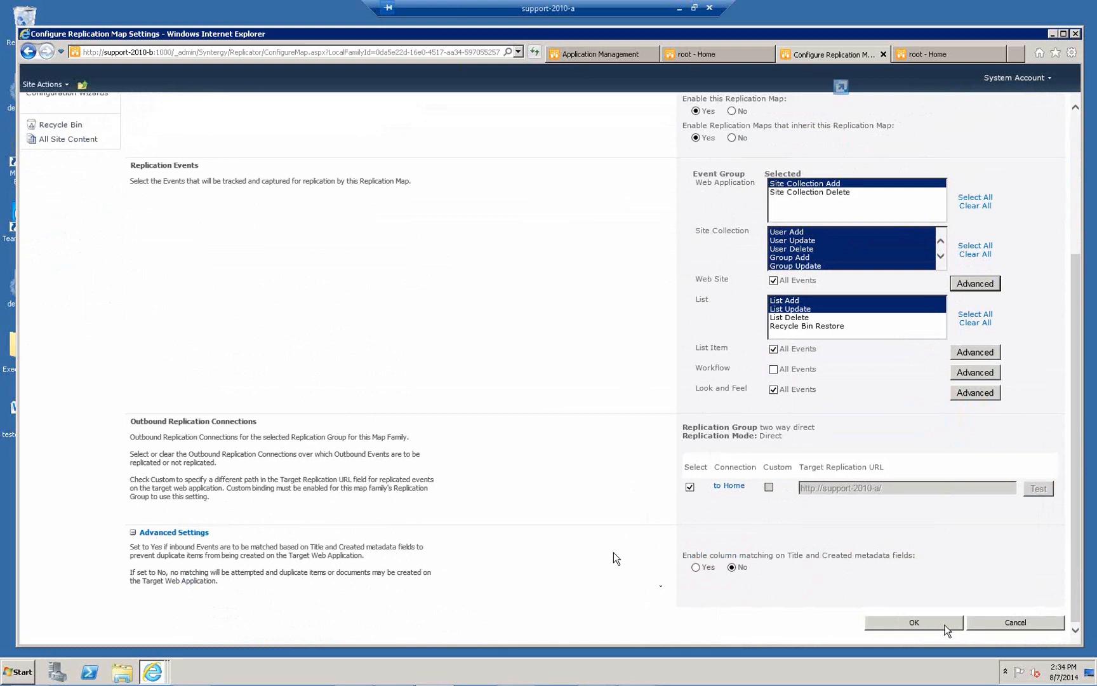
click(946, 628)
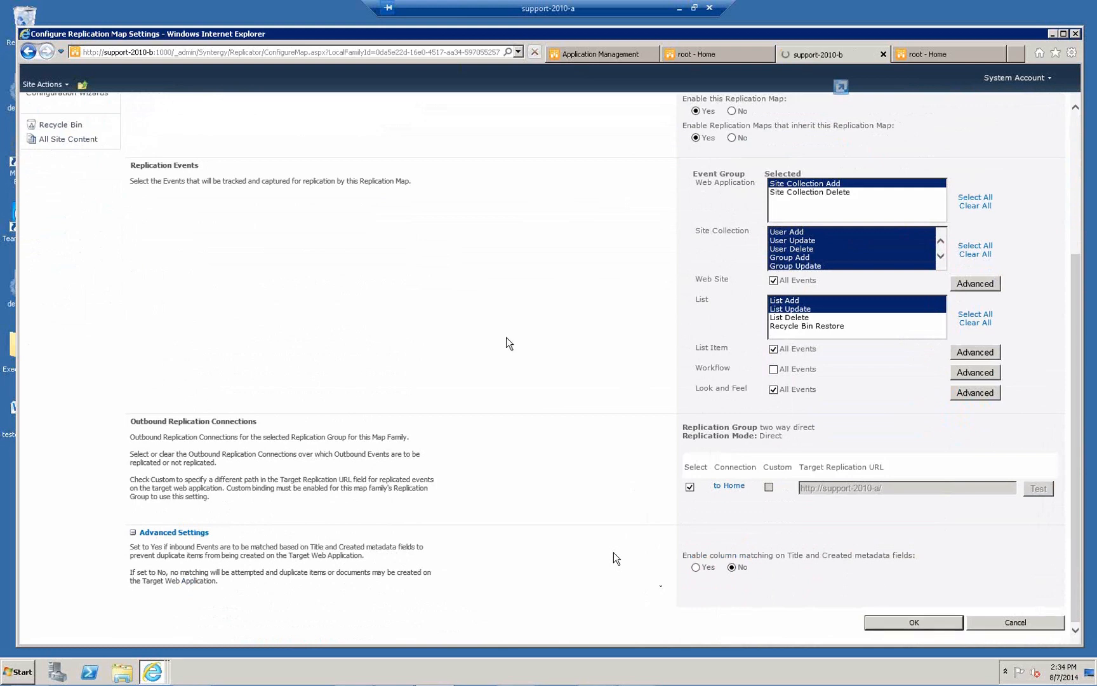